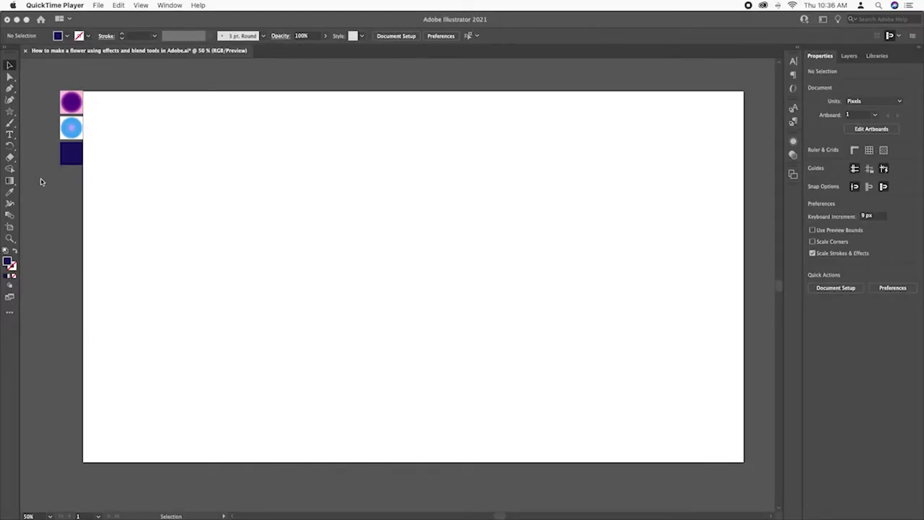
- Create a 26-point star on the artboard with the Star tool
left_click(13, 116)
left_click(10, 112)
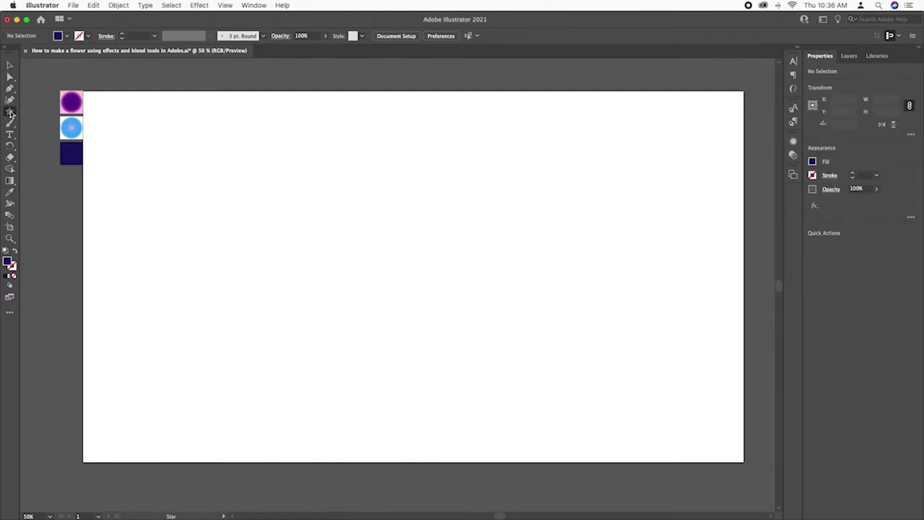
left_click(392, 252)
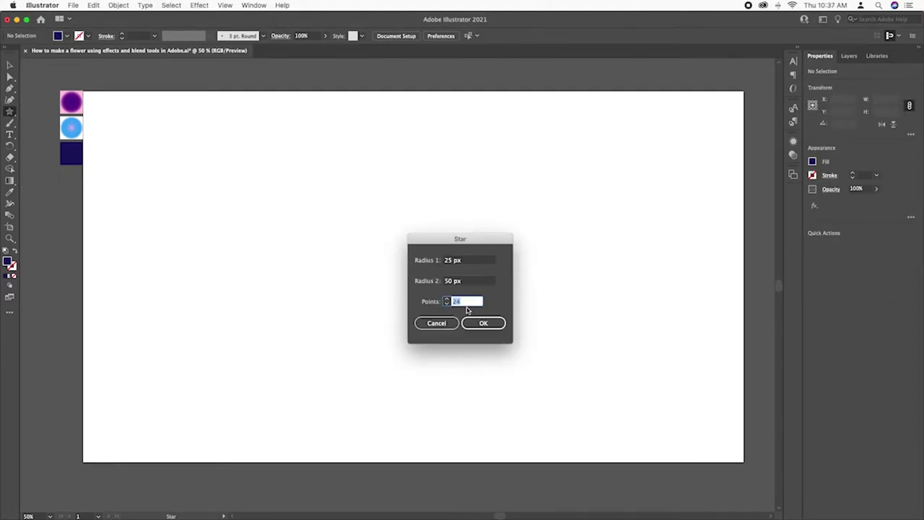
type("2")
key("Return")
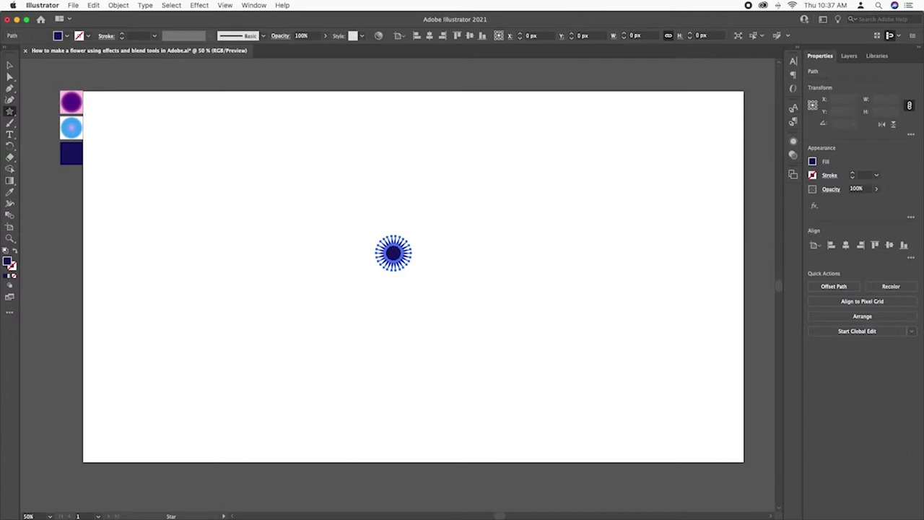
- Enlarge the star to about 888 px wide and centre it on the artboard
key("v")
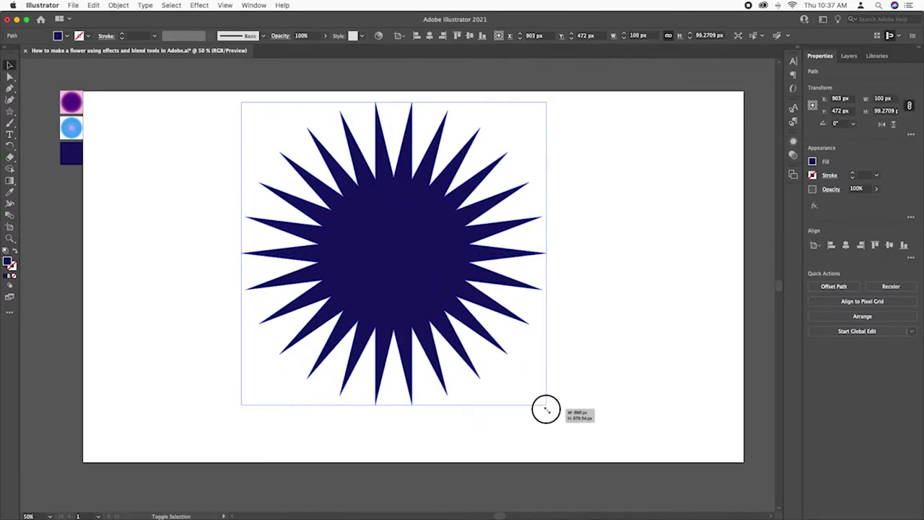
left_click_drag(412, 269, 547, 404, "alt+shift")
left_click(429, 35)
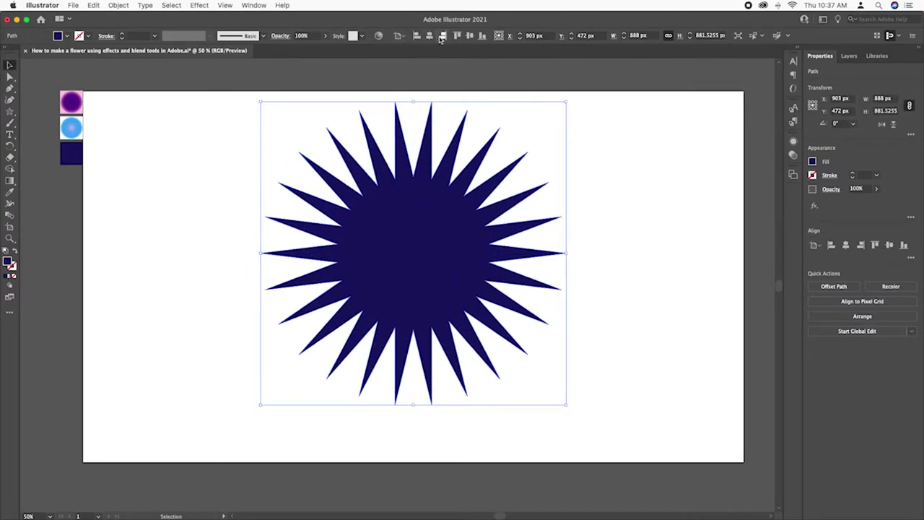
left_click(470, 36)
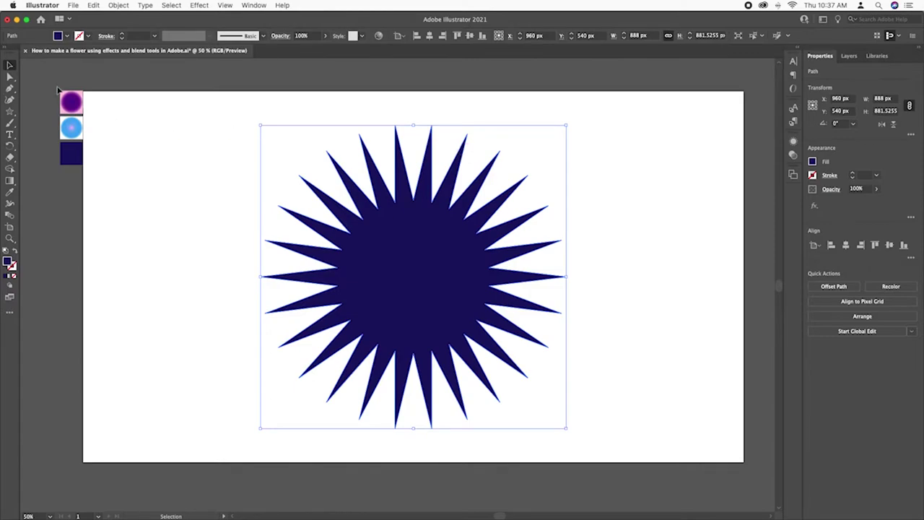
- Round off the star's spike tips with the live corner widget, then reselect the star
left_click(9, 76)
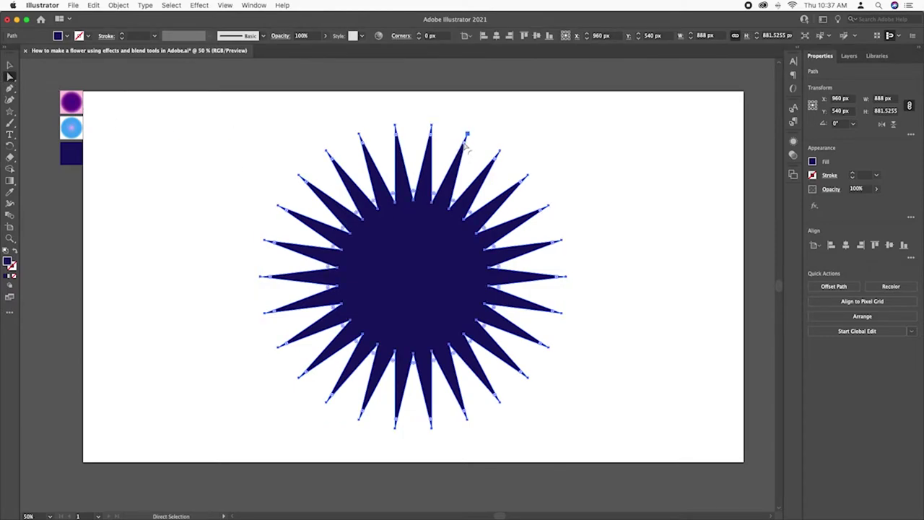
left_click_drag(468, 146, 465, 150)
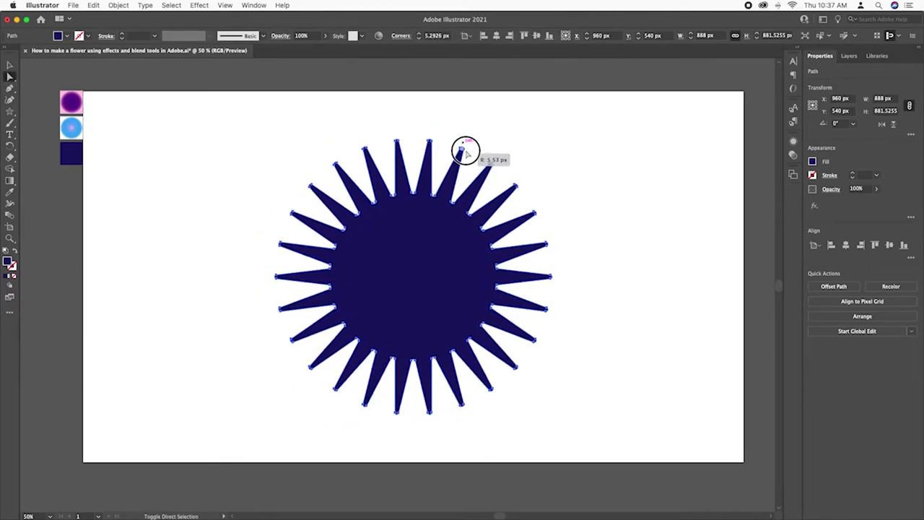
key("v")
left_click(505, 140)
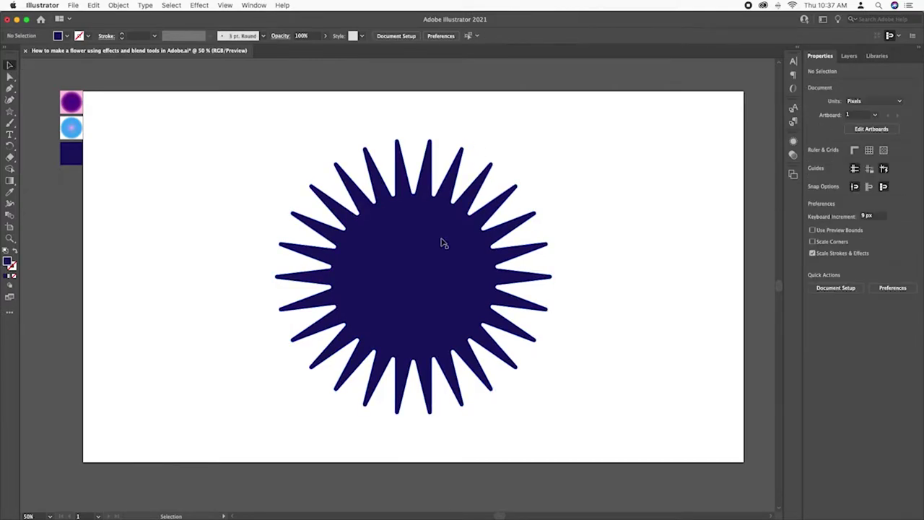
left_click(442, 242)
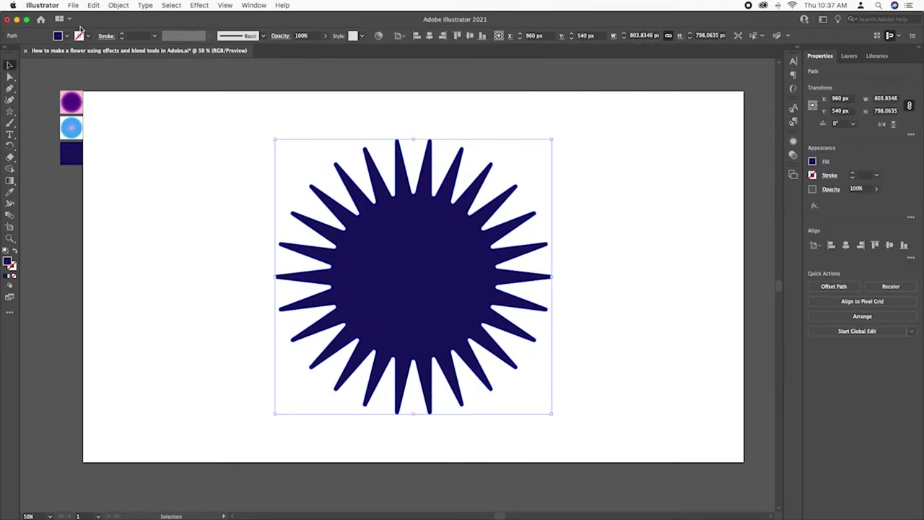
- Paste a copy of the star in front and shrink it toward the star's centre
left_click(94, 5)
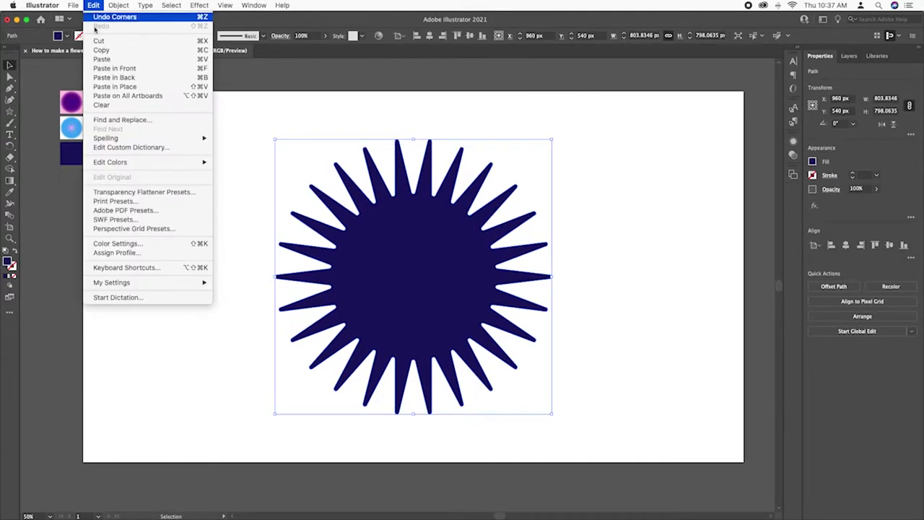
left_click(127, 50)
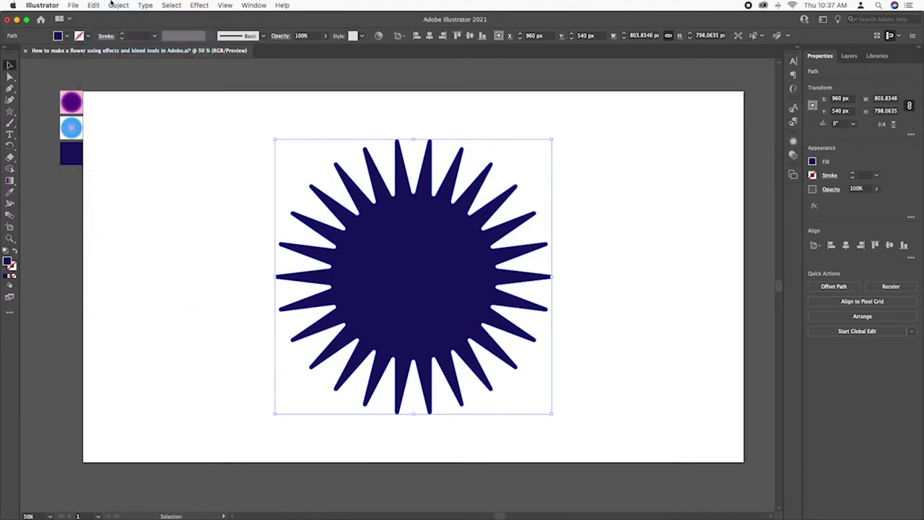
left_click(94, 5)
left_click(112, 68)
left_click_drag(552, 139, 435, 258)
- Give the small star the blue gradient and the large star the purple gradient, then select both
key("i")
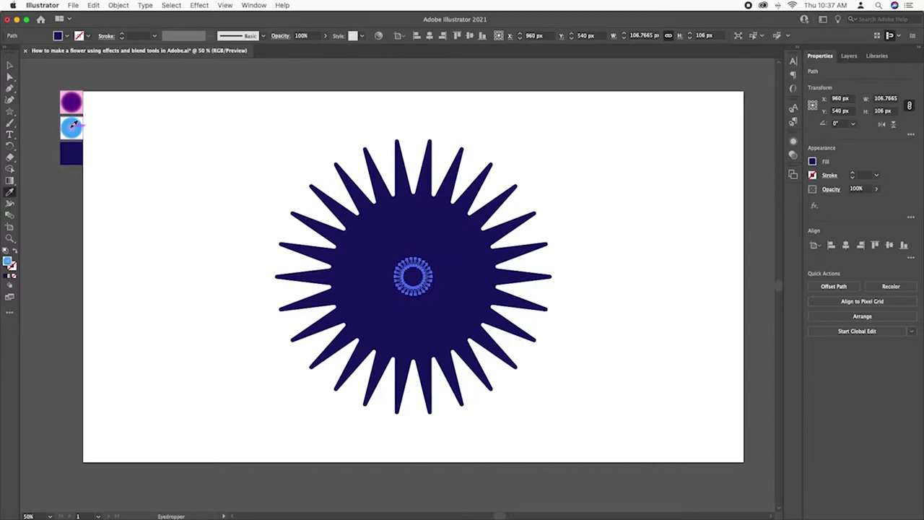
left_click(73, 126)
key("v")
left_click(476, 275)
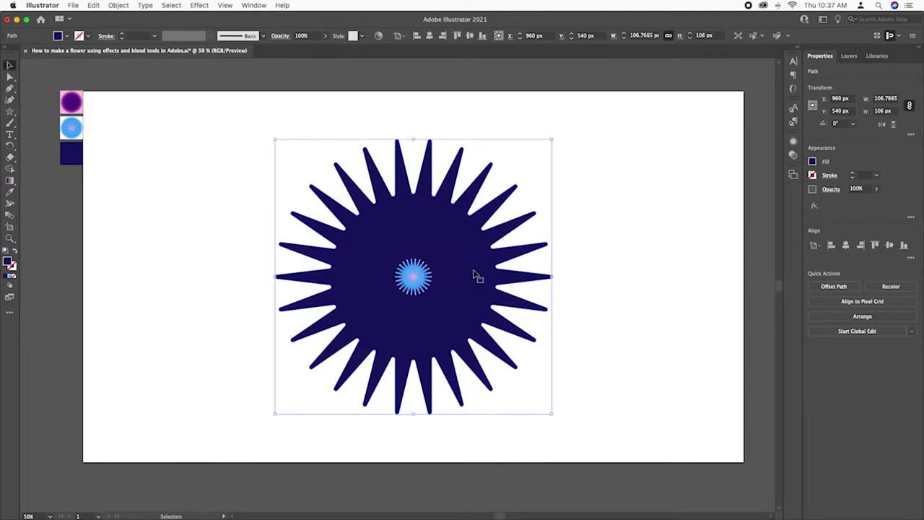
key("i")
left_click(72, 101)
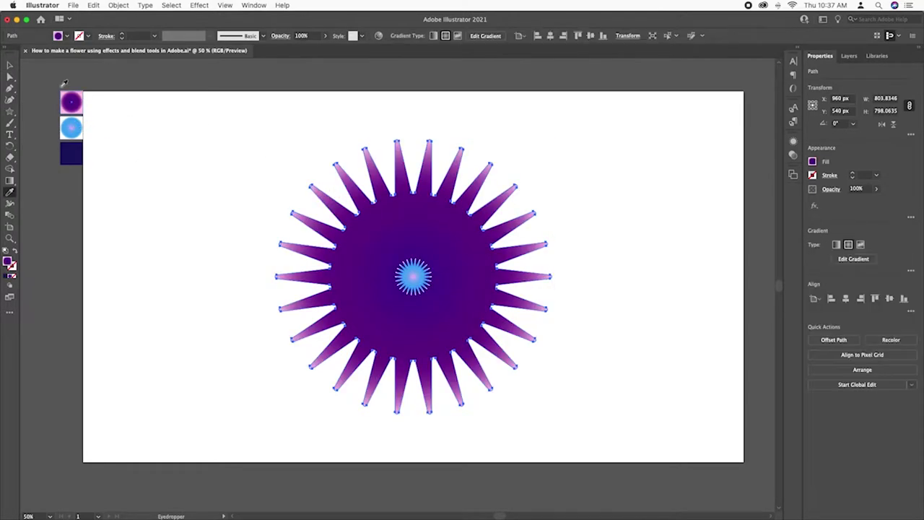
key("v")
left_click(186, 213)
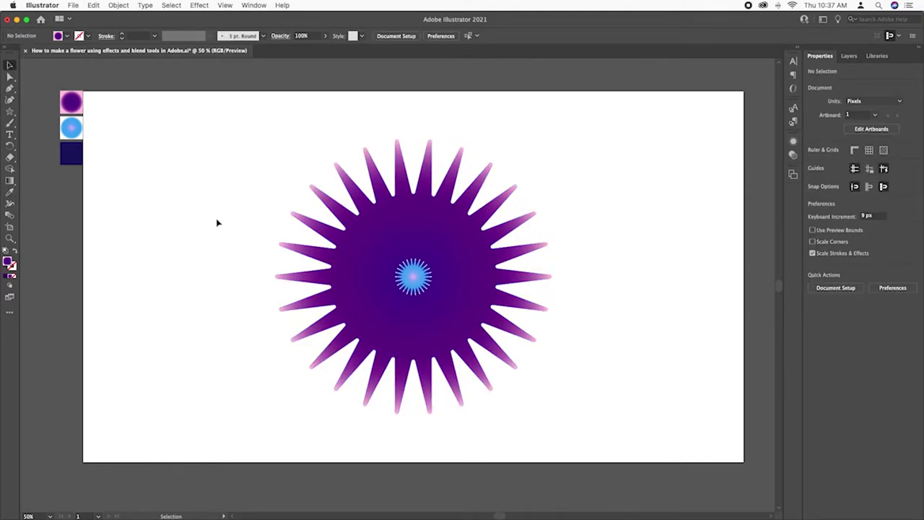
left_click_drag(205, 202, 441, 368)
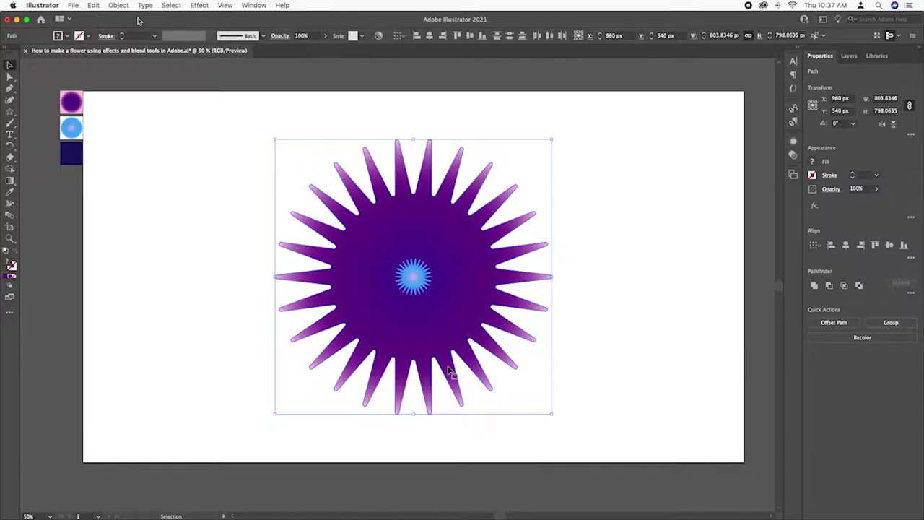
- Set Blend Options spacing to Specified Steps, 100
left_click(121, 6)
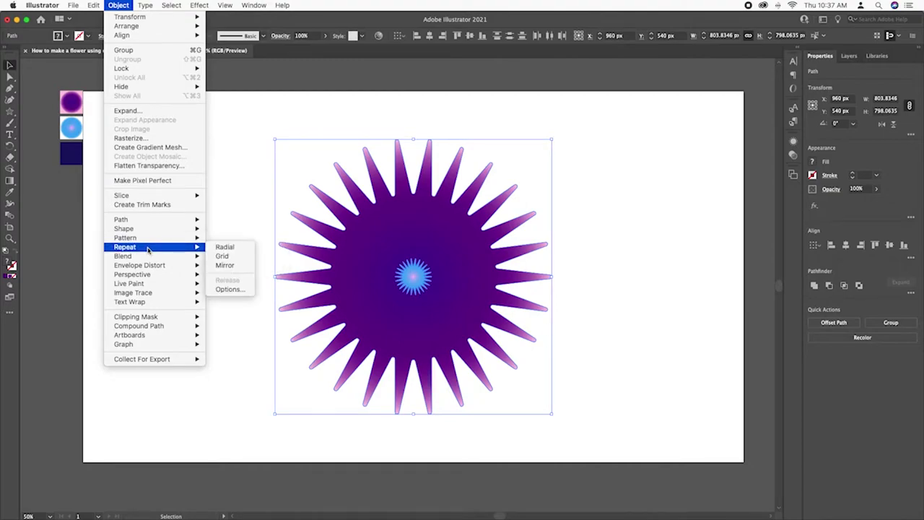
mouse_move(122, 256)
left_click(240, 280)
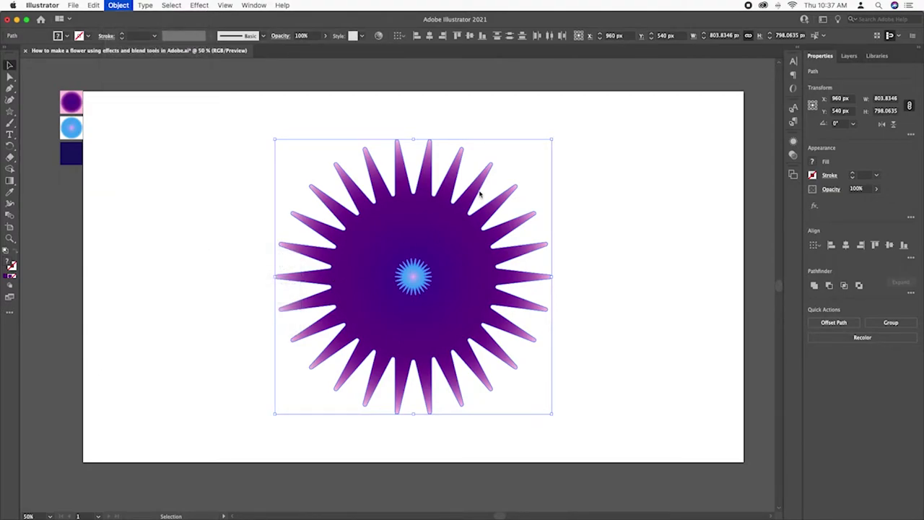
left_click_drag(315, 70, 186, 183)
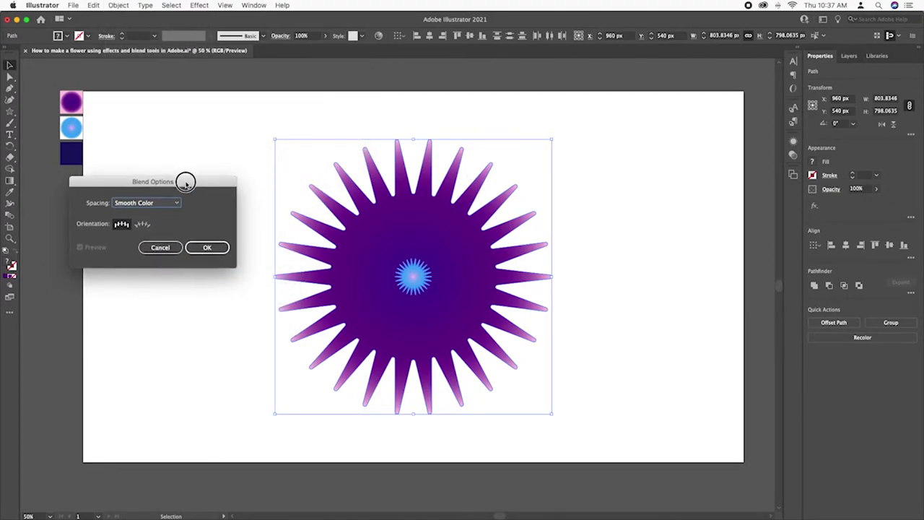
left_click(150, 205)
type("100")
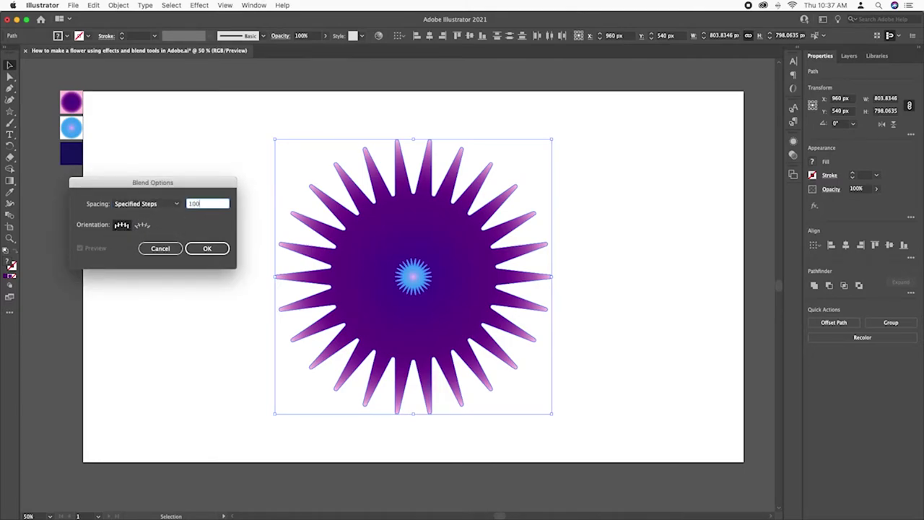
left_click(206, 249)
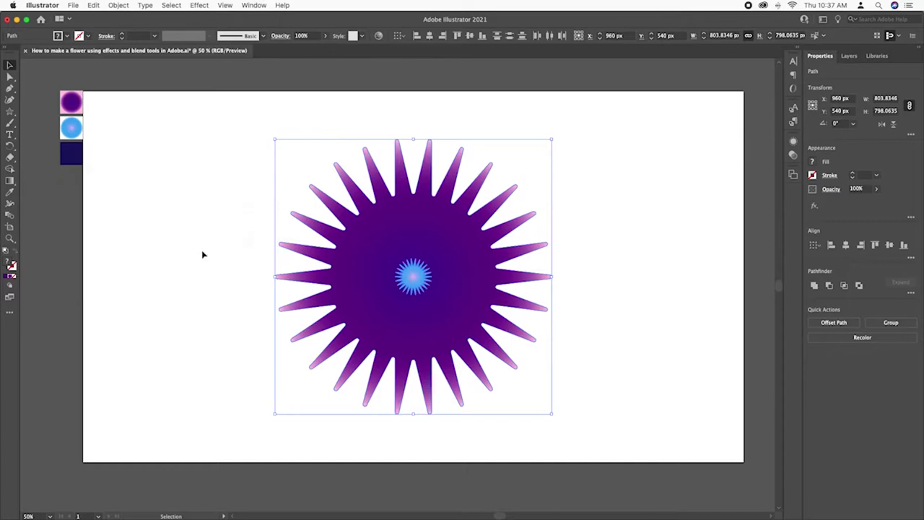
- Make the blend between the two stars and fit the artboard in the window
left_click(118, 5)
mouse_move(124, 255)
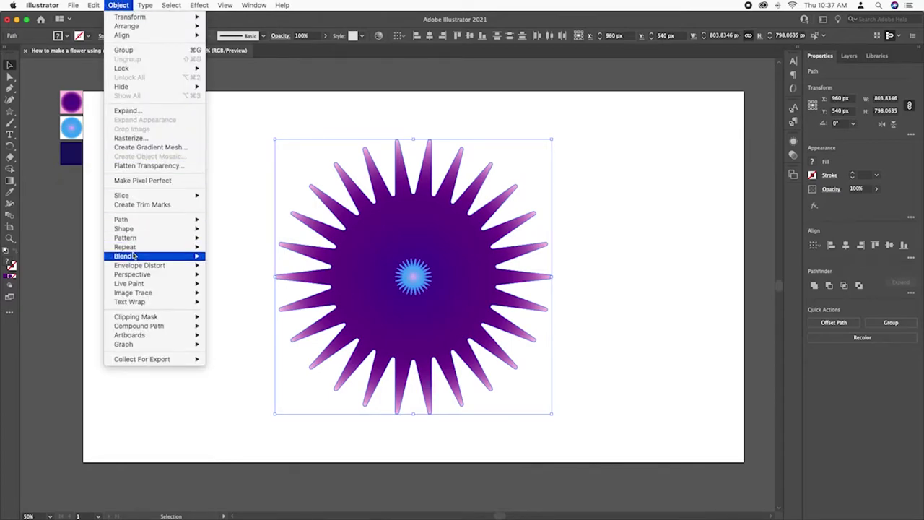
left_click(222, 257)
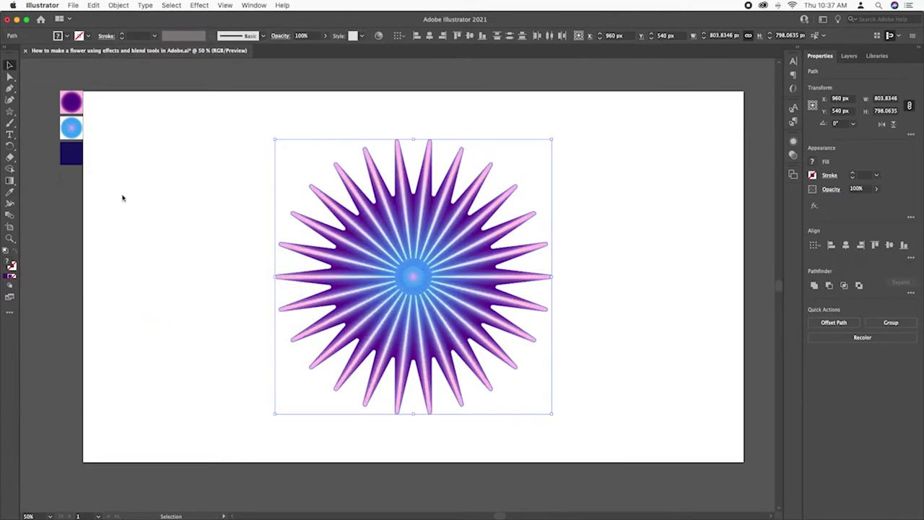
left_click(172, 212)
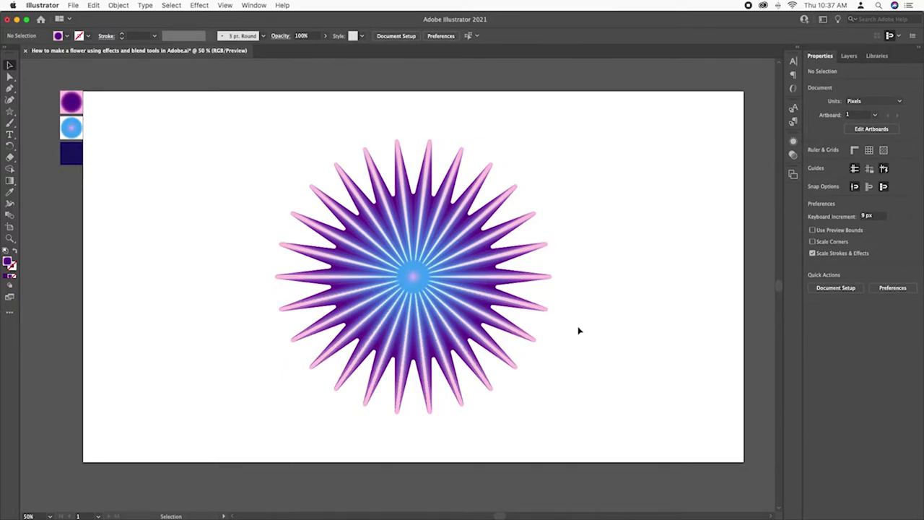
left_click_drag(598, 213, 343, 322)
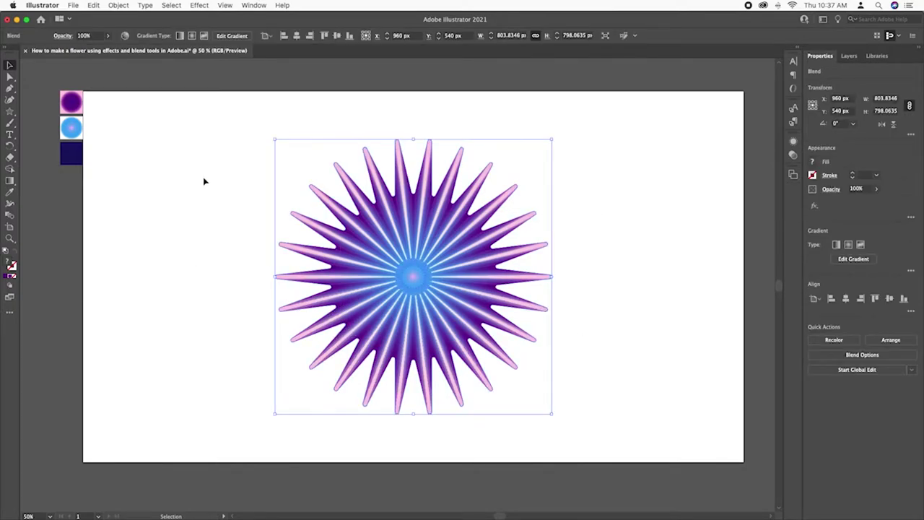
key("super+0")
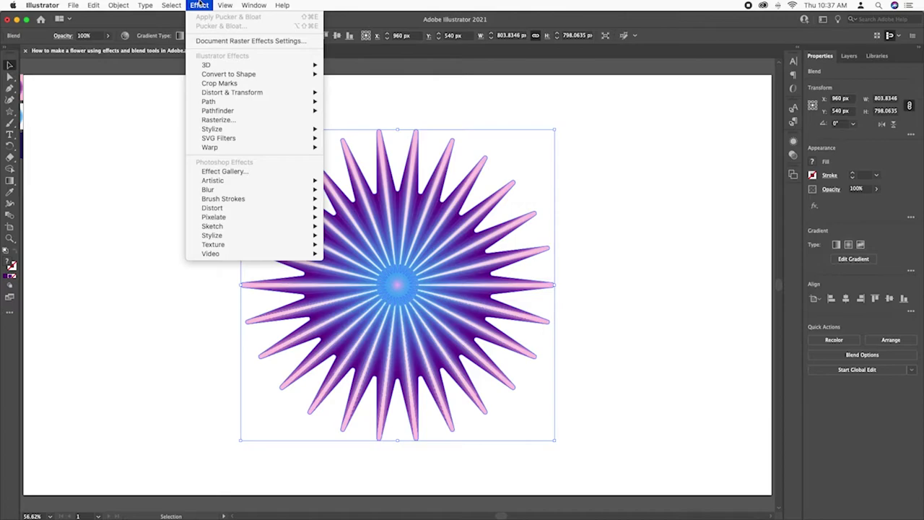
mouse_move(232, 92)
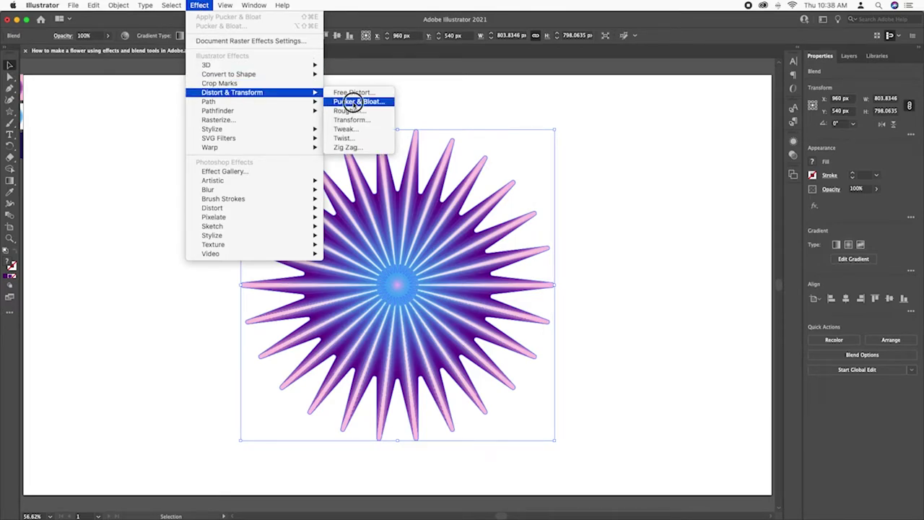
- Apply Pucker & Bloat at -25% to the blended flower and reselect the whole blend
left_click(350, 99)
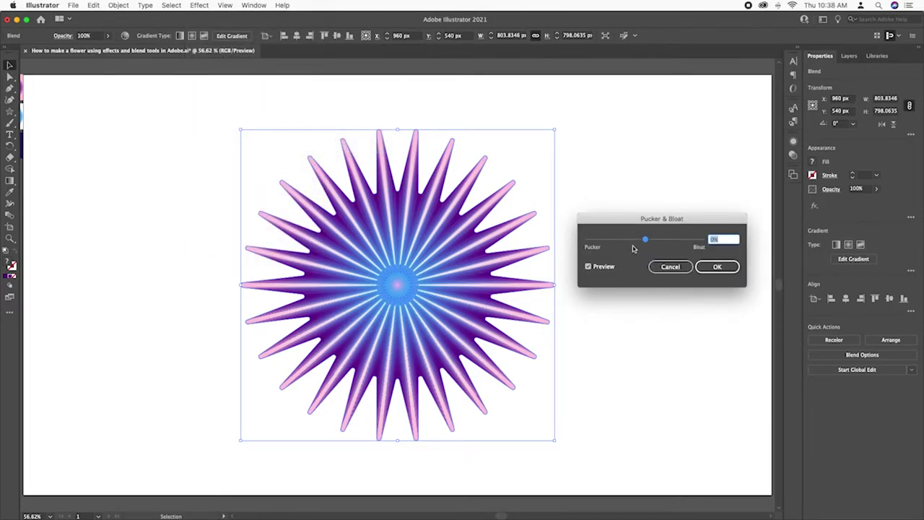
left_click_drag(644, 239, 636, 242)
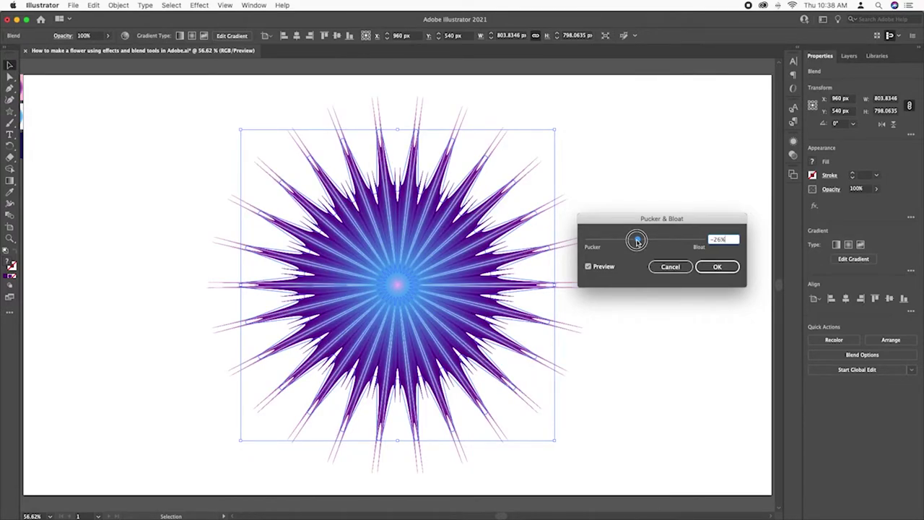
left_click(717, 268)
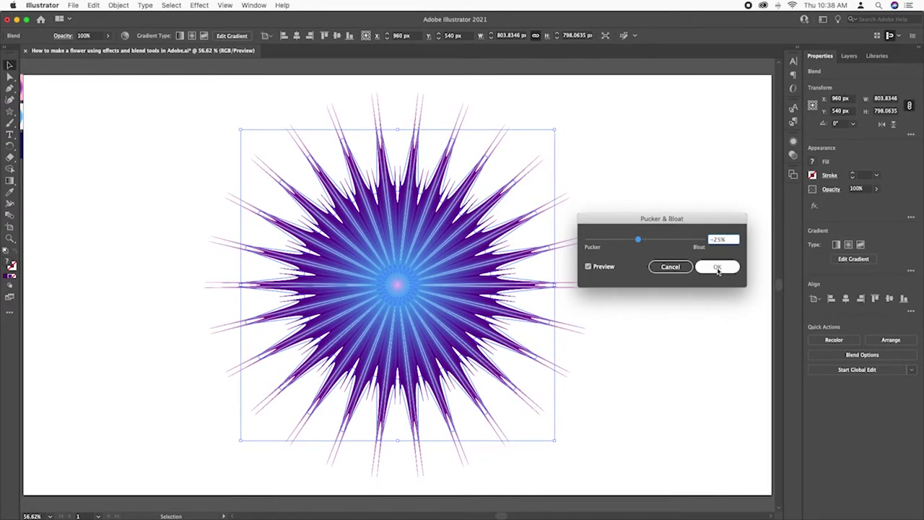
left_click(718, 268)
left_click(706, 308)
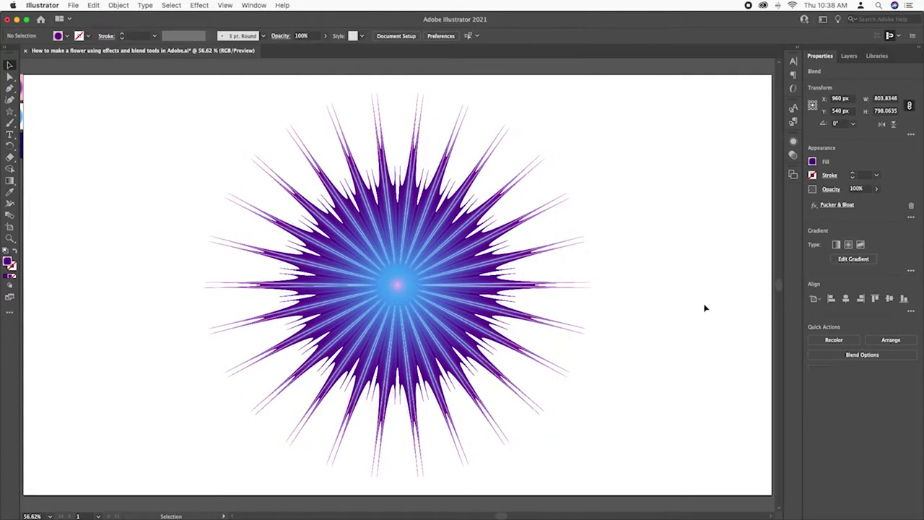
left_click_drag(666, 243, 231, 351)
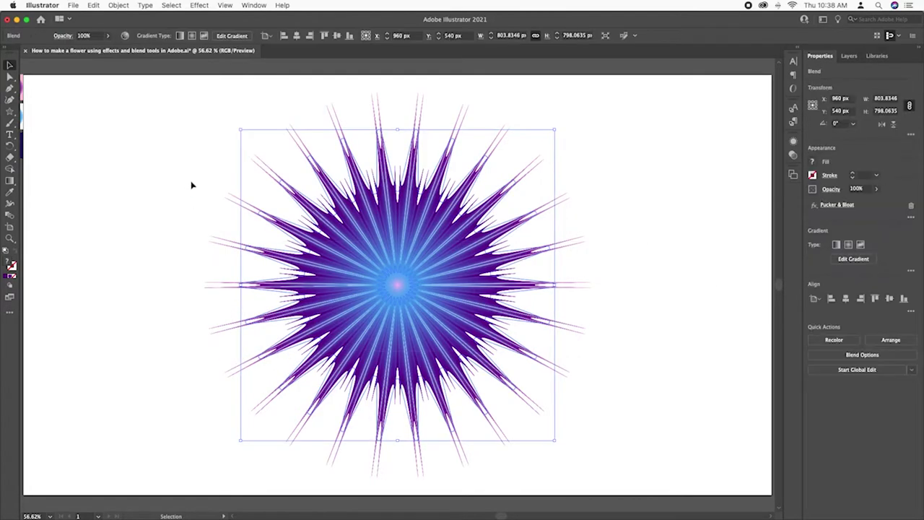
left_click(195, 6)
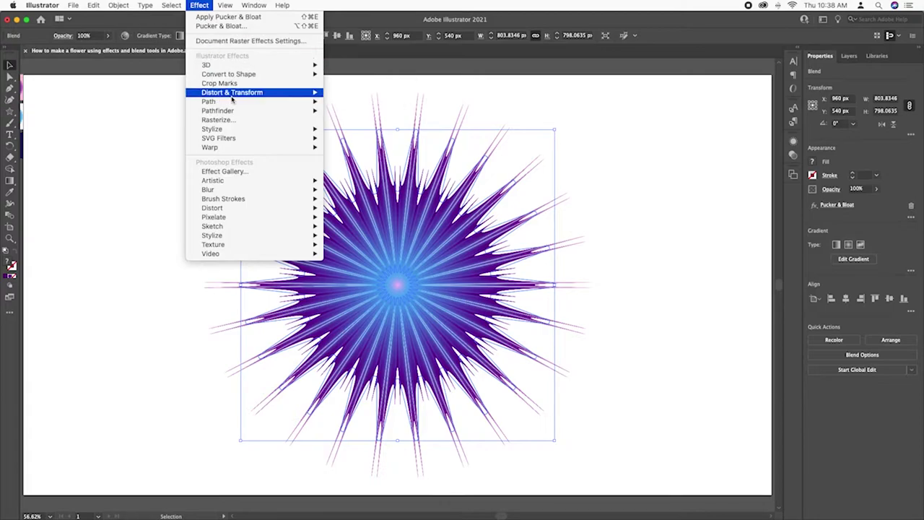
mouse_move(232, 92)
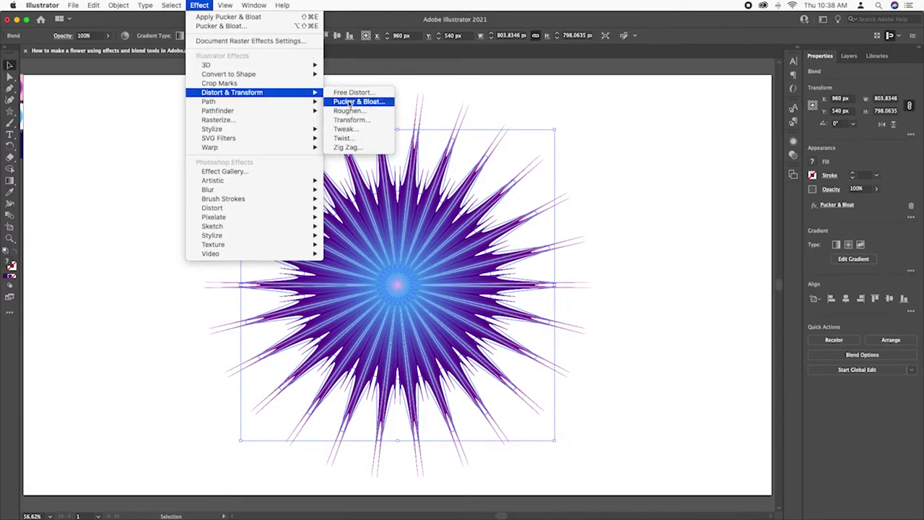
- Roughen the flower with Size 41%, Detail 0 and Smooth points
left_click(349, 111)
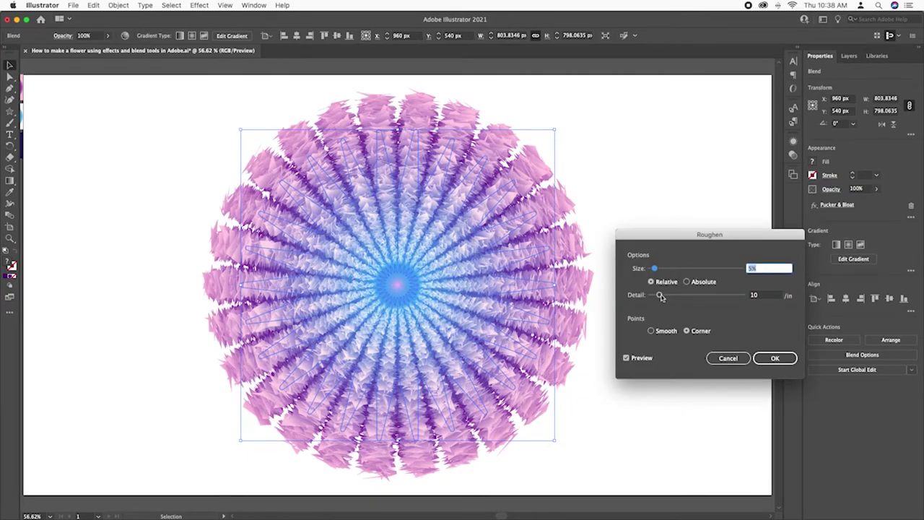
left_click_drag(659, 297, 636, 294)
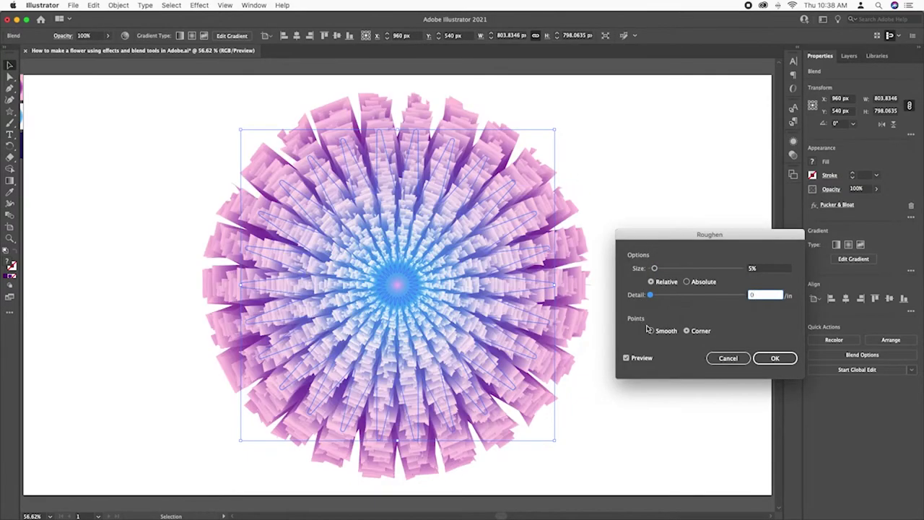
left_click(651, 330)
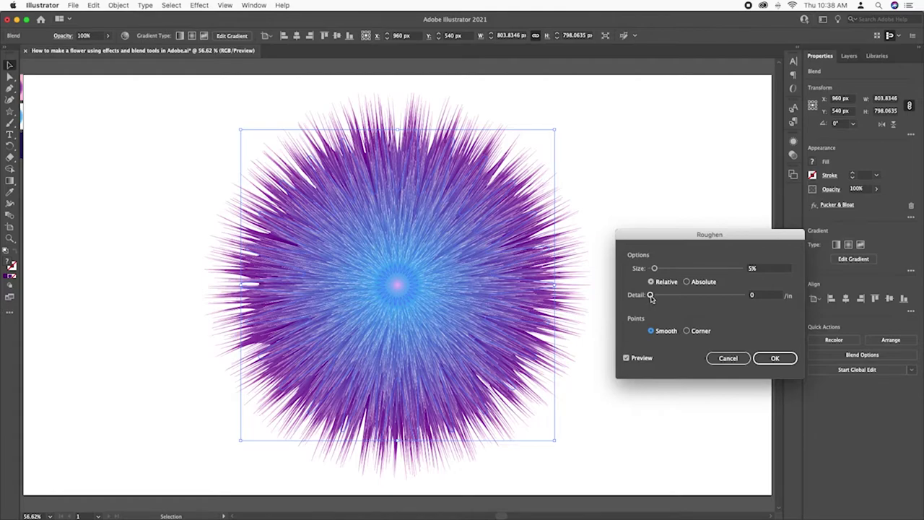
left_click(639, 296)
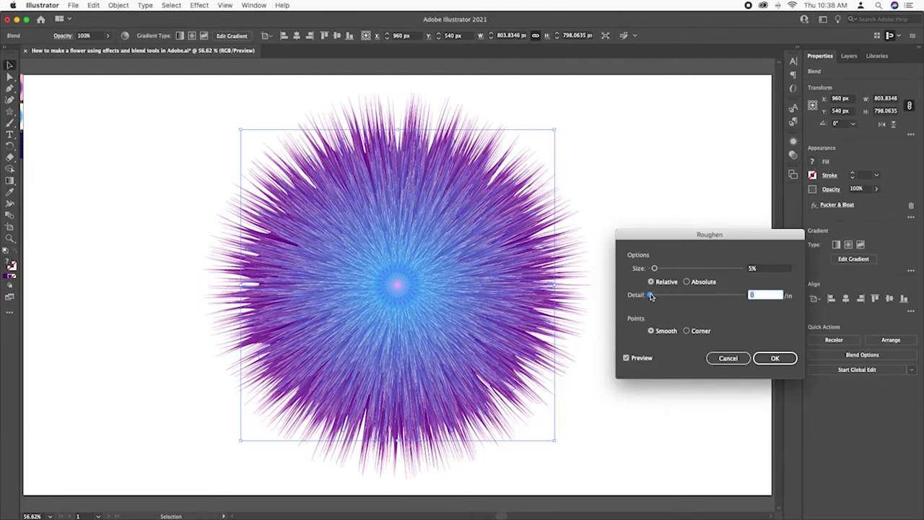
left_click(650, 296)
left_click(656, 269)
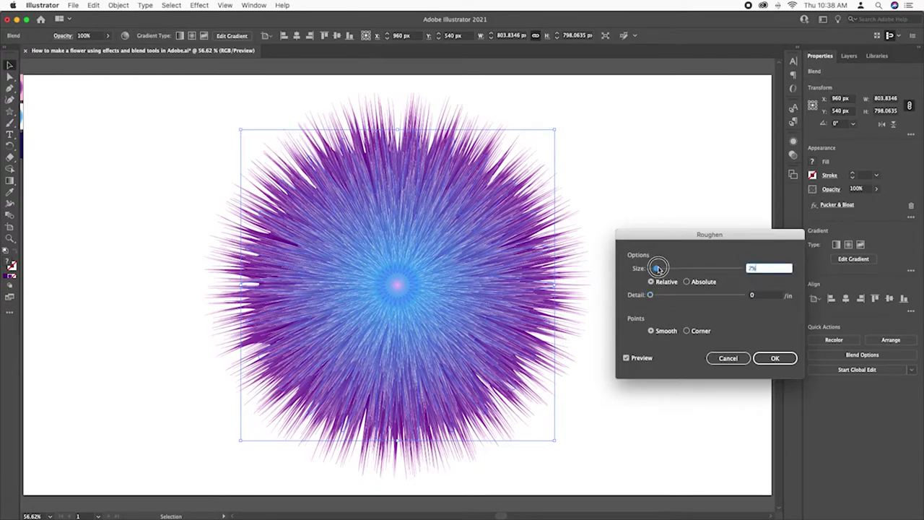
mouse_move(657, 269)
left_mouse_down()
mouse_move(699, 271)
mouse_move(687, 270)
left_mouse_up()
left_click(787, 359)
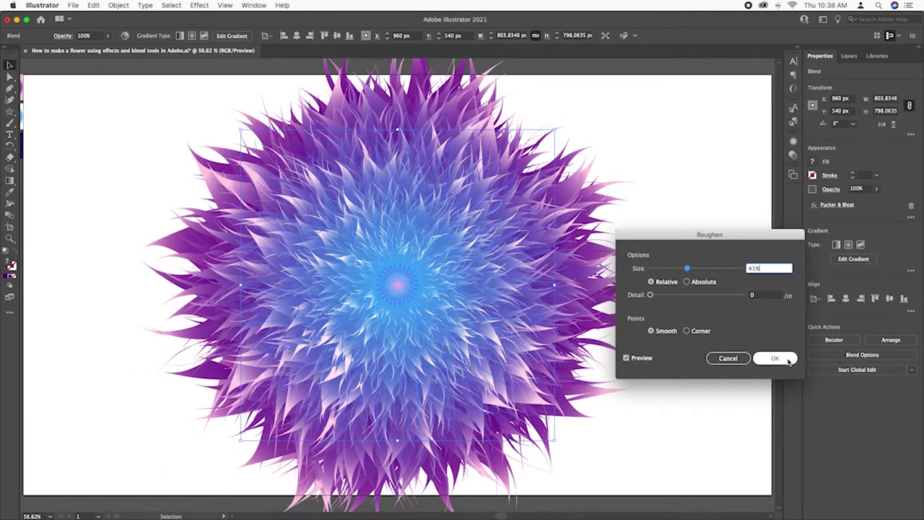
left_click(788, 360)
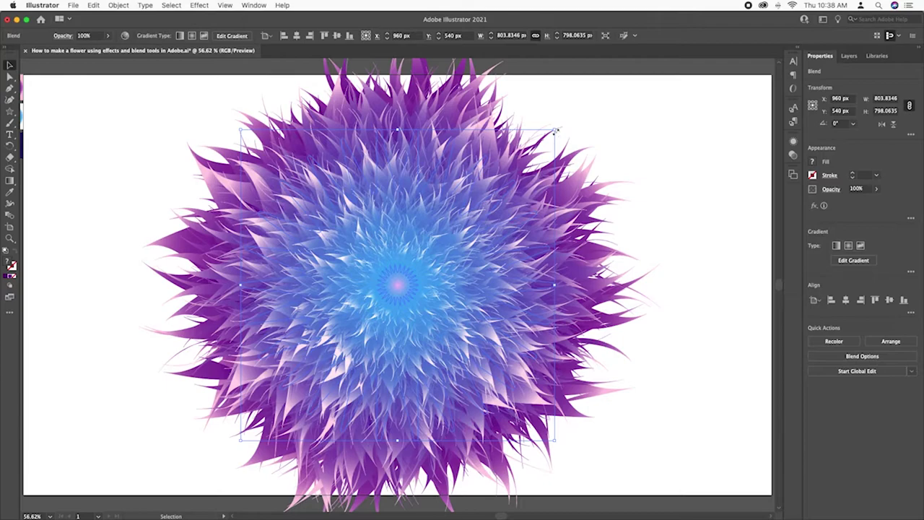
- Scale the flower down to fit the artboard and bring up Inner Glow settings beside it
left_click_drag(555, 131, 523, 159)
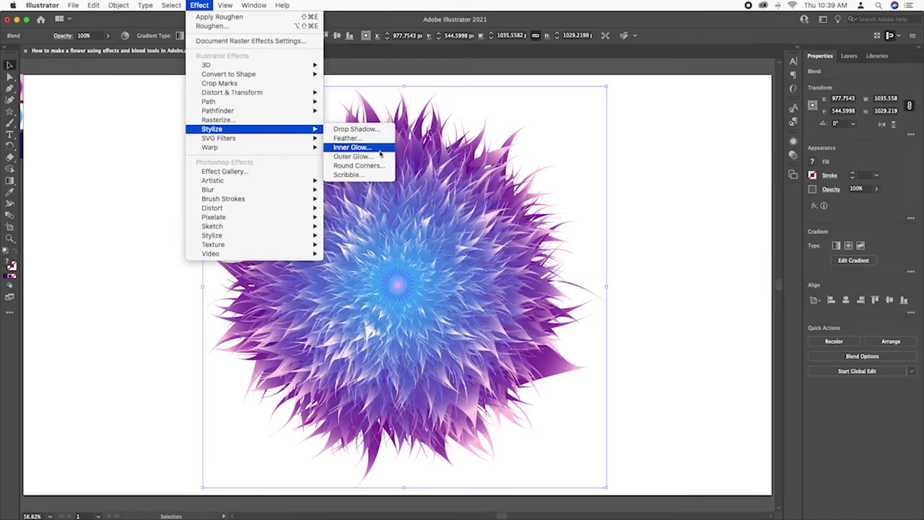
left_click(342, 147)
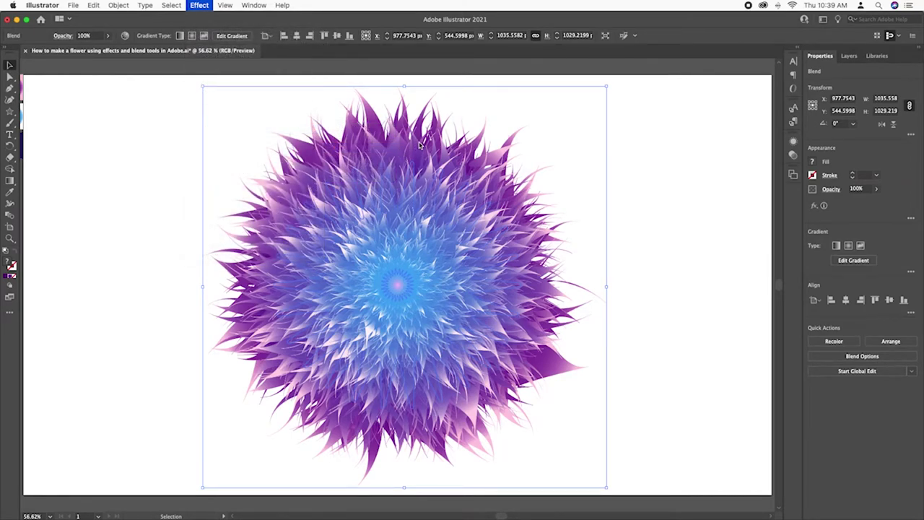
left_click_drag(488, 213, 699, 213)
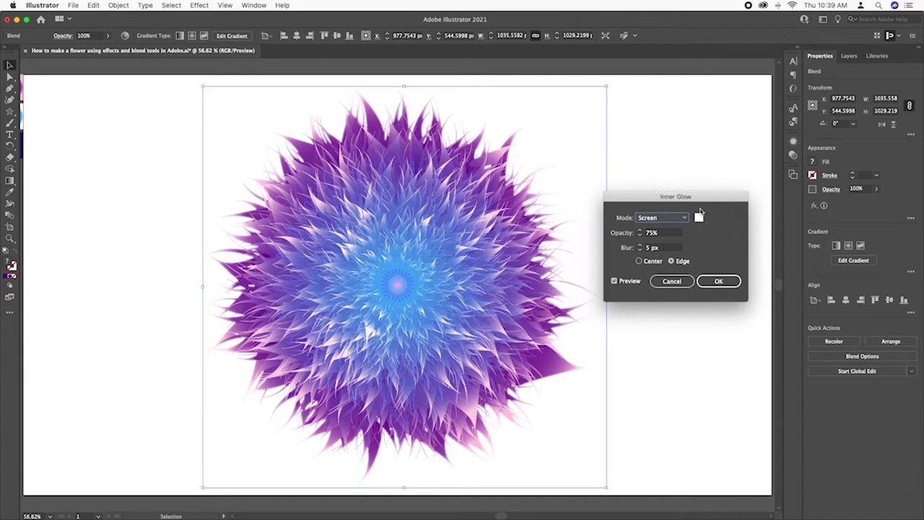
- Set the Inner Glow to pale pink (ffd2d2), 45% opacity and 2 px blur on the edges
left_click(698, 217)
mouse_move(255, 148)
left_mouse_down()
mouse_move(716, 337)
mouse_move(662, 301)
left_mouse_up()
left_click(612, 326)
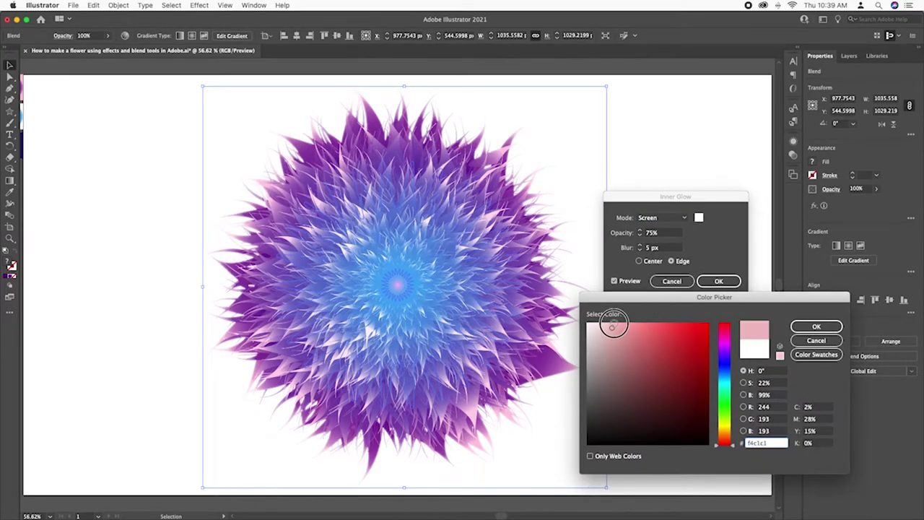
left_click_drag(611, 326, 608, 323)
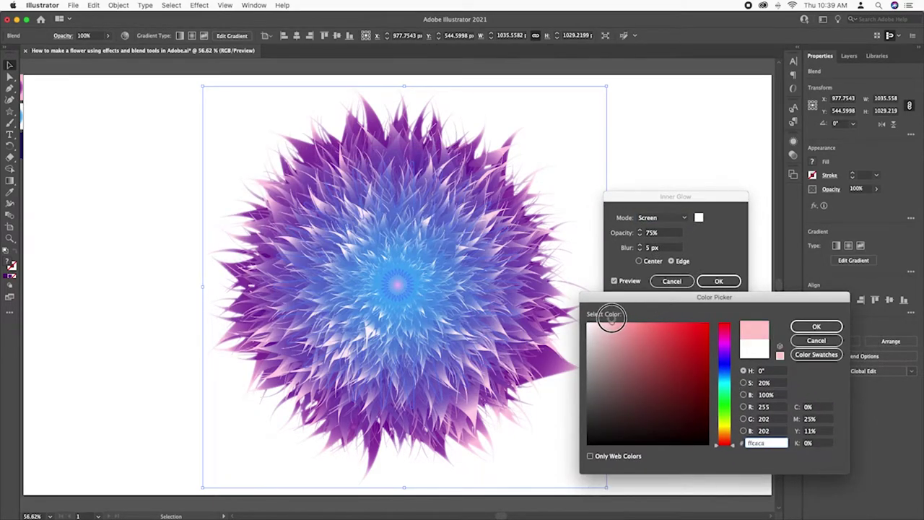
left_click(816, 326)
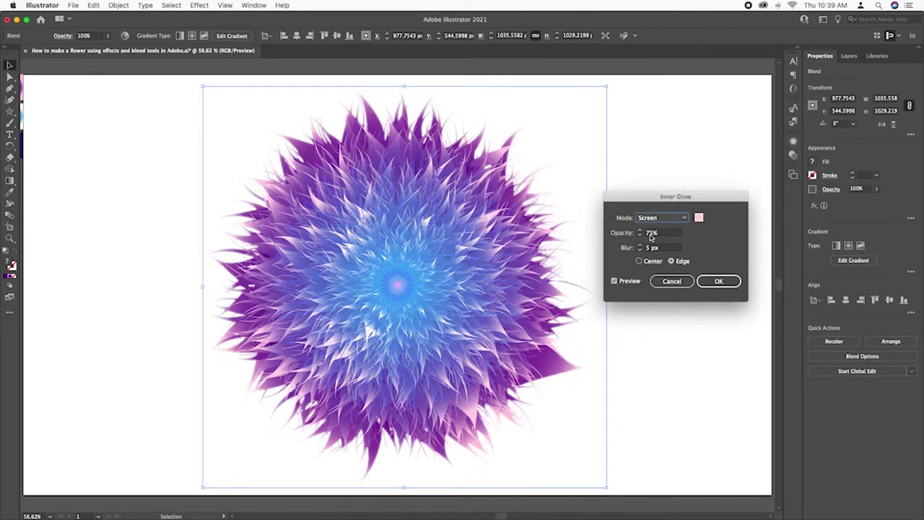
double_click(649, 238)
type("4")
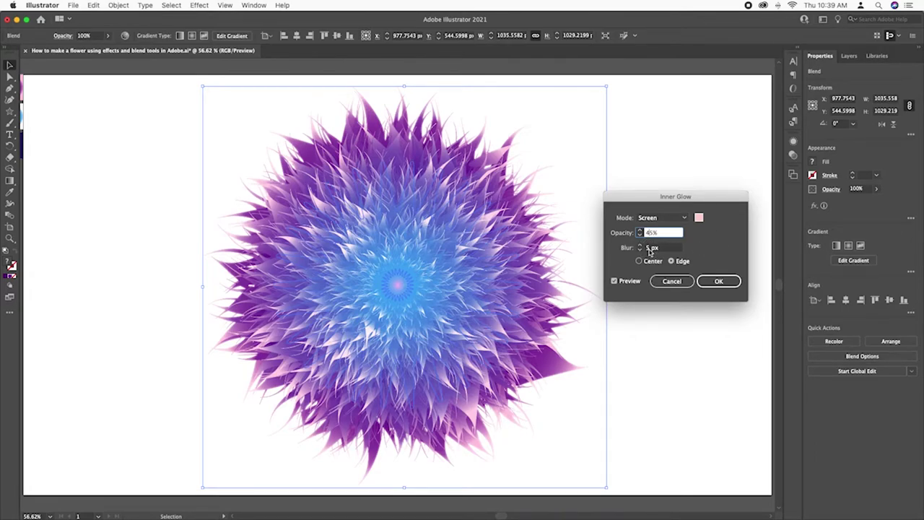
key("Tab")
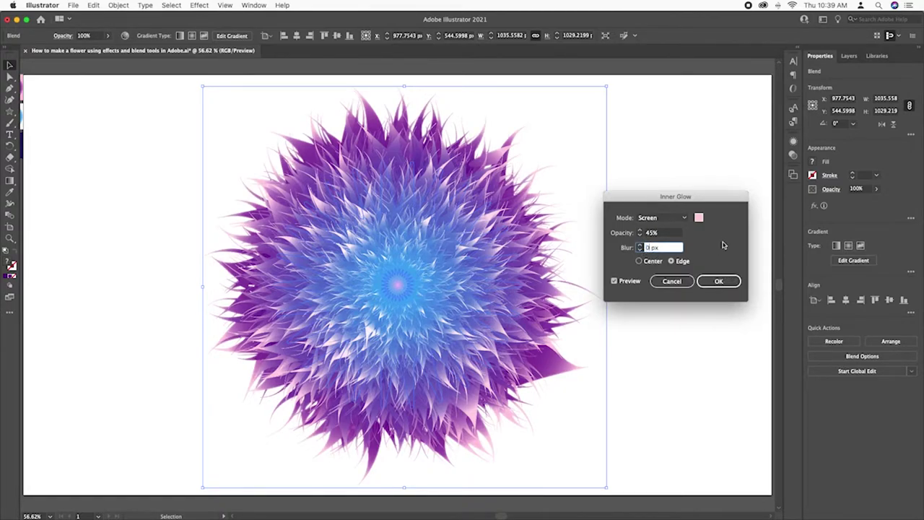
type("2")
left_click(719, 285)
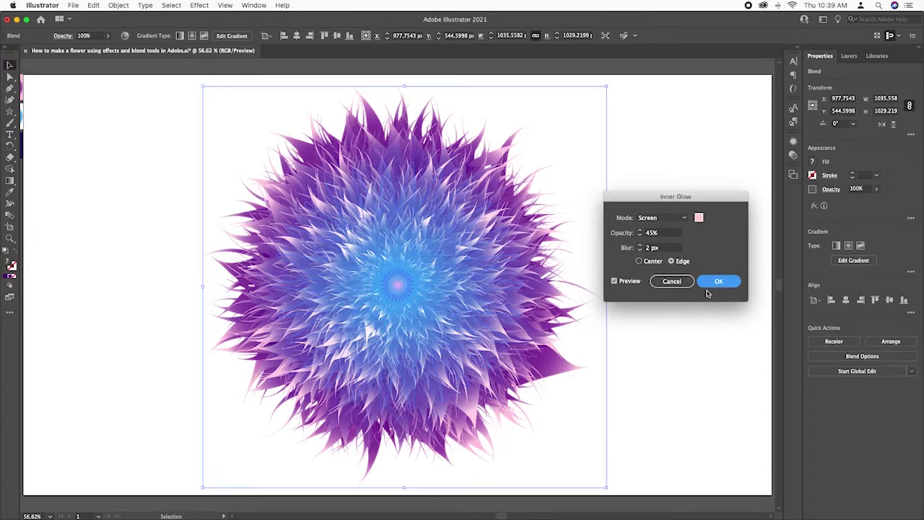
left_click(724, 282)
- Zoom out and vertically centre the flower blend on the artboard
left_click(682, 309)
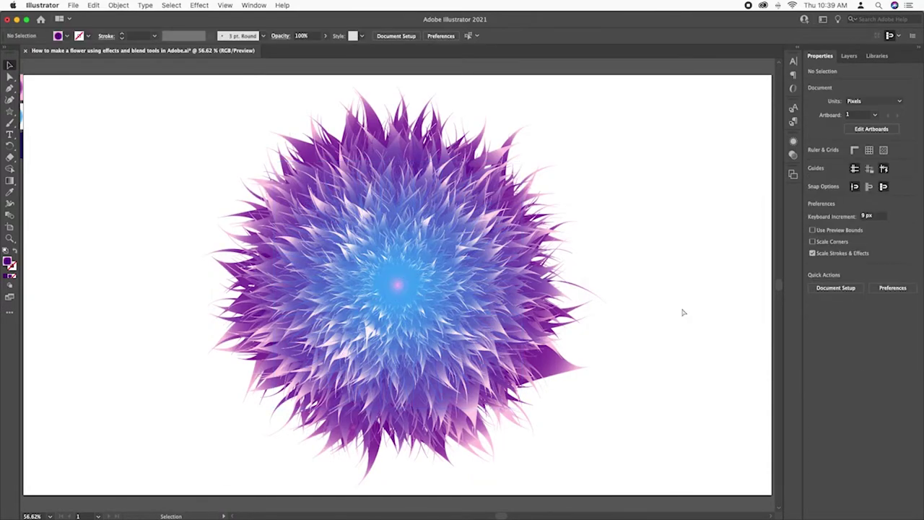
key("super+minus")
left_click(428, 239)
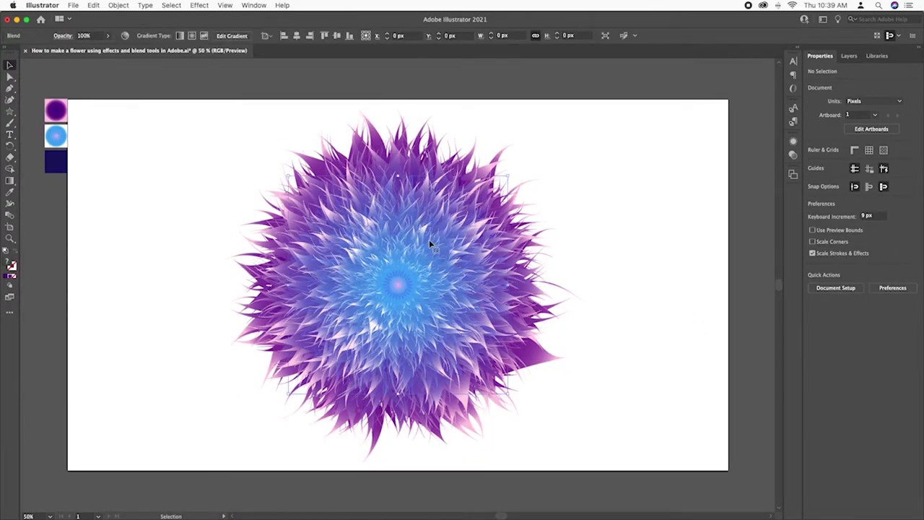
left_click(336, 36)
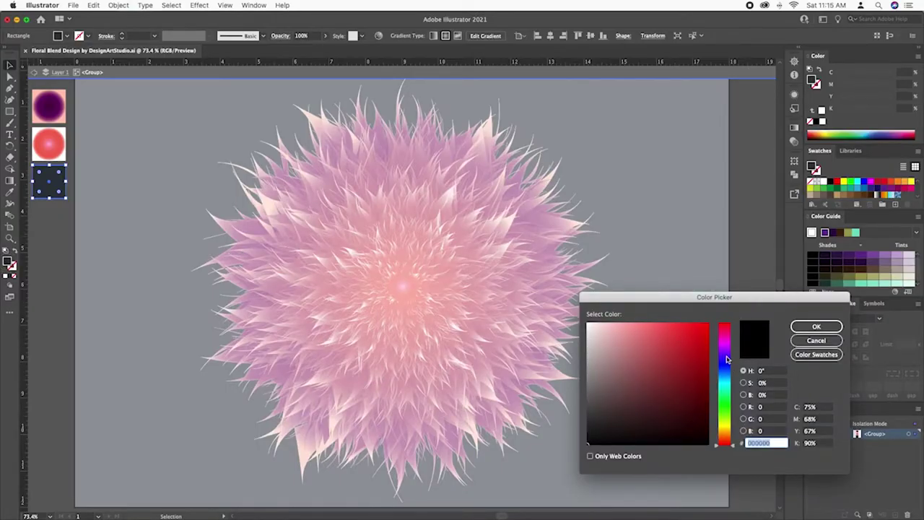
- Fill the third swatch square dark navy (110066), exit isolation mode and zoom out
left_click(725, 356)
left_click_drag(697, 375, 701, 393)
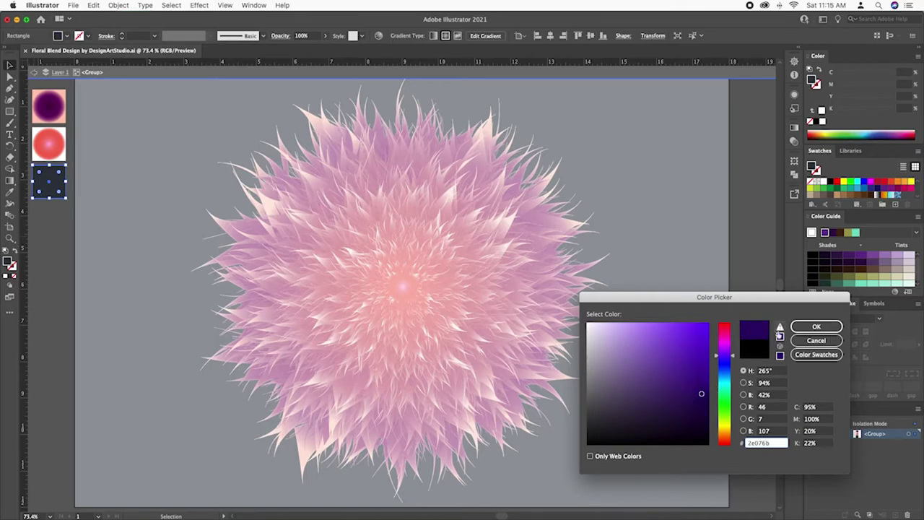
left_click(780, 336)
left_click_drag(732, 366, 729, 363)
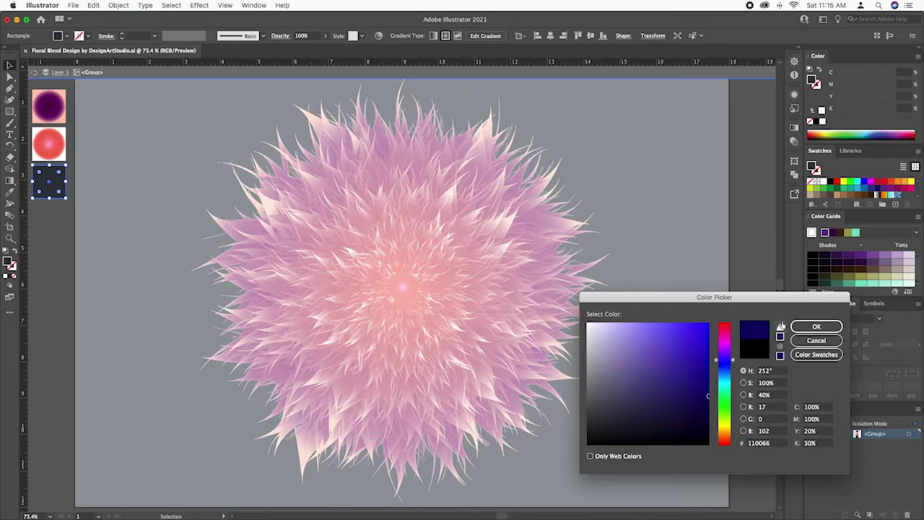
left_click(816, 326)
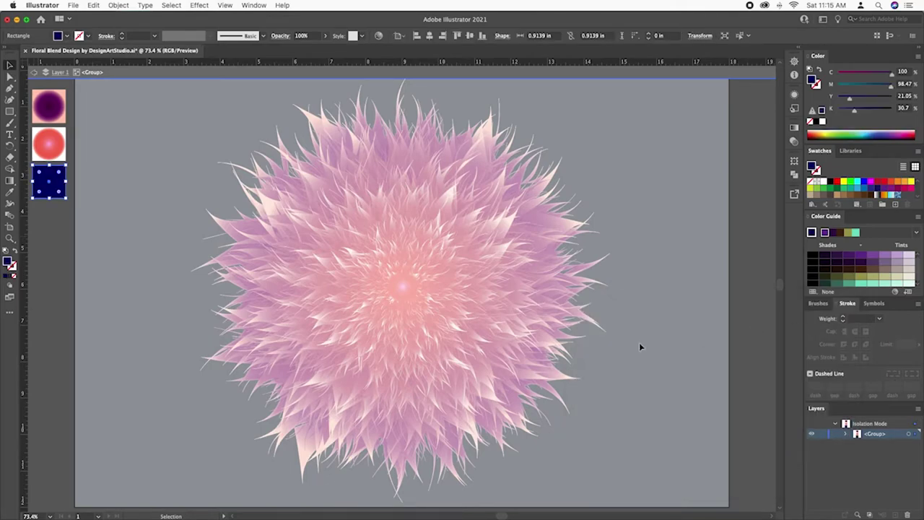
left_click(33, 73)
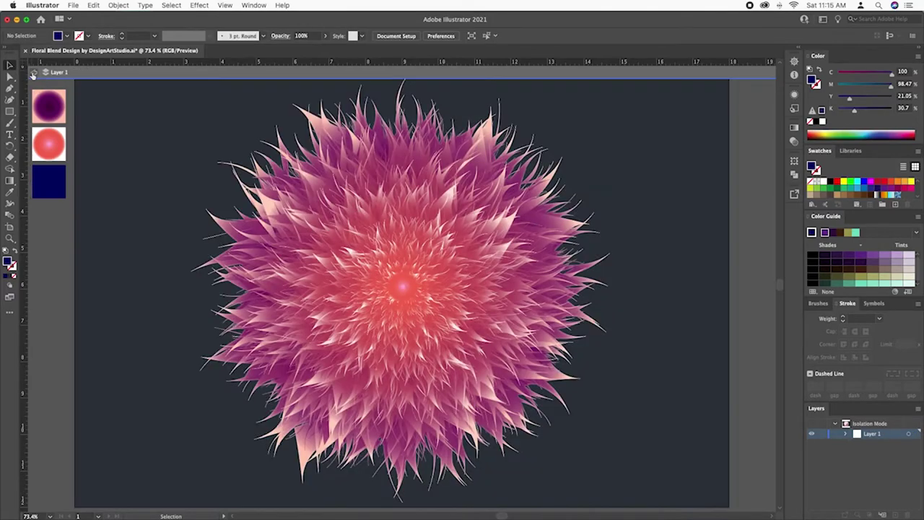
left_click(34, 74)
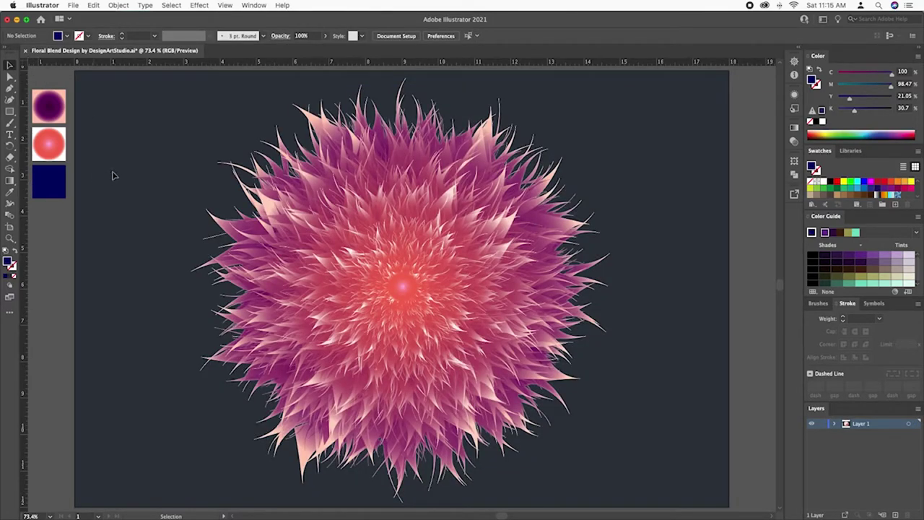
key("super+minus")
key("super+minus")
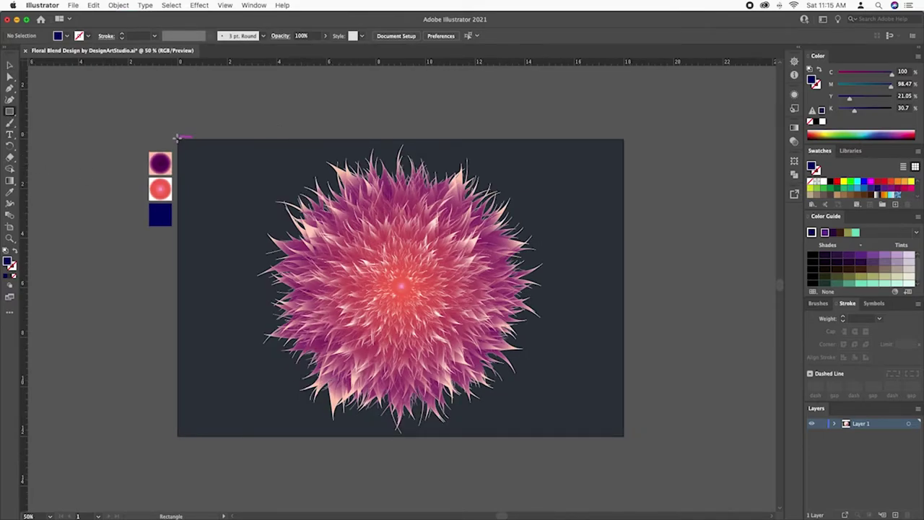
- Add an artboard-sized background rectangle behind the flower, coloured deep indigo #20156d
left_click_drag(177, 139, 622, 437)
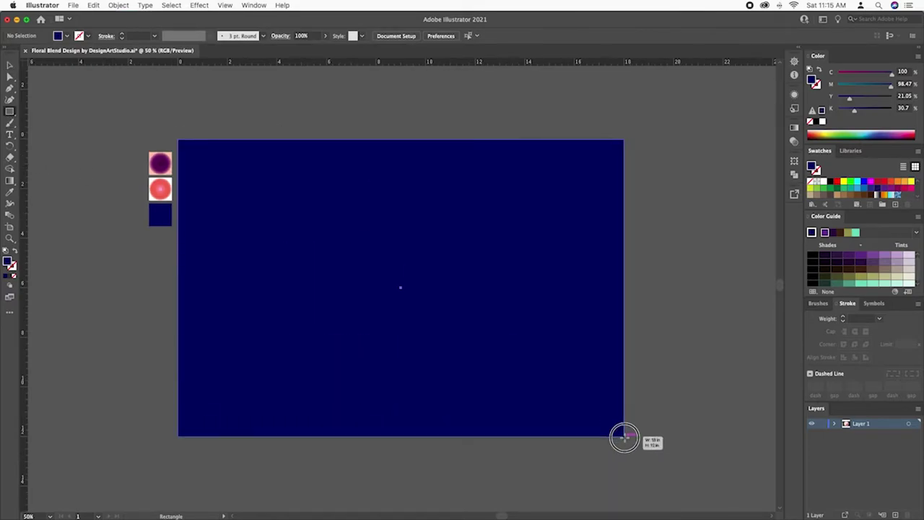
key("super+shift+bracketleft")
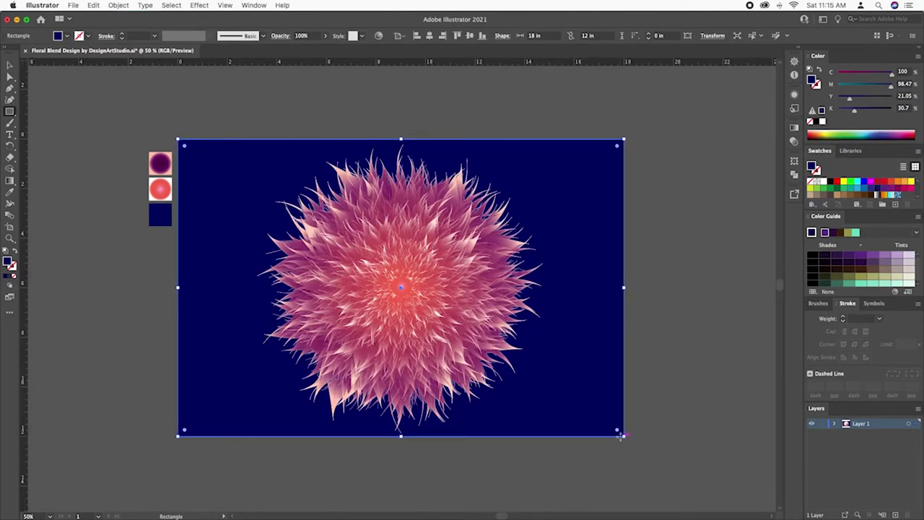
double_click(8, 264)
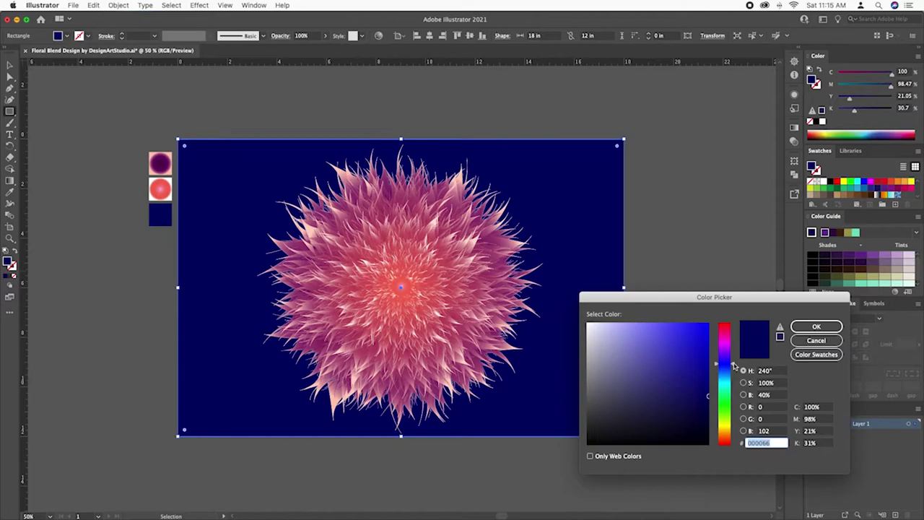
left_click_drag(733, 366, 731, 360)
left_click(685, 392)
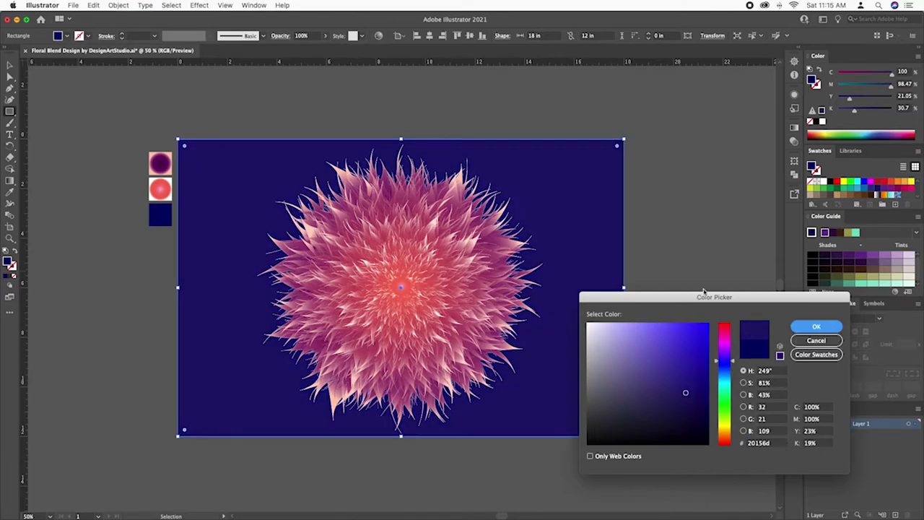
key("Return")
- Shrink the flower to about 5.5 in and move it higher on the artboard
left_click(10, 65)
left_click(108, 327)
left_click(341, 383)
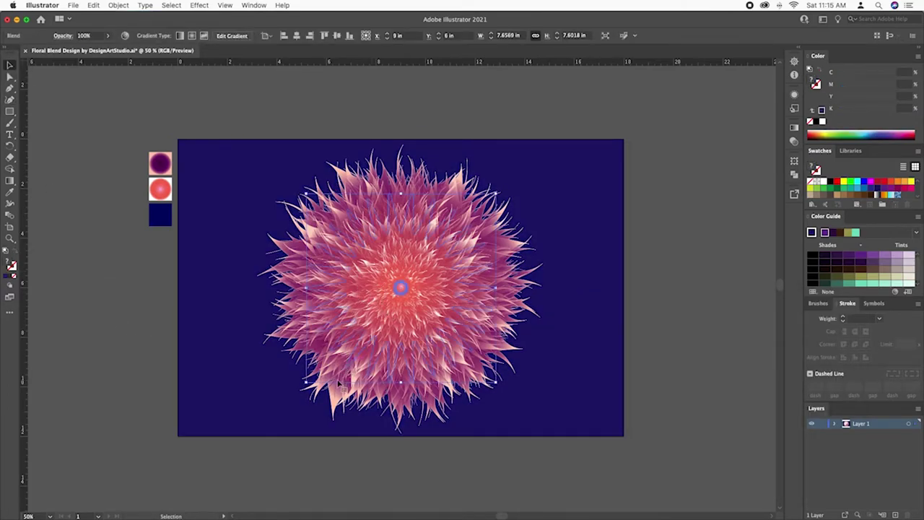
left_click_drag(307, 381, 332, 368)
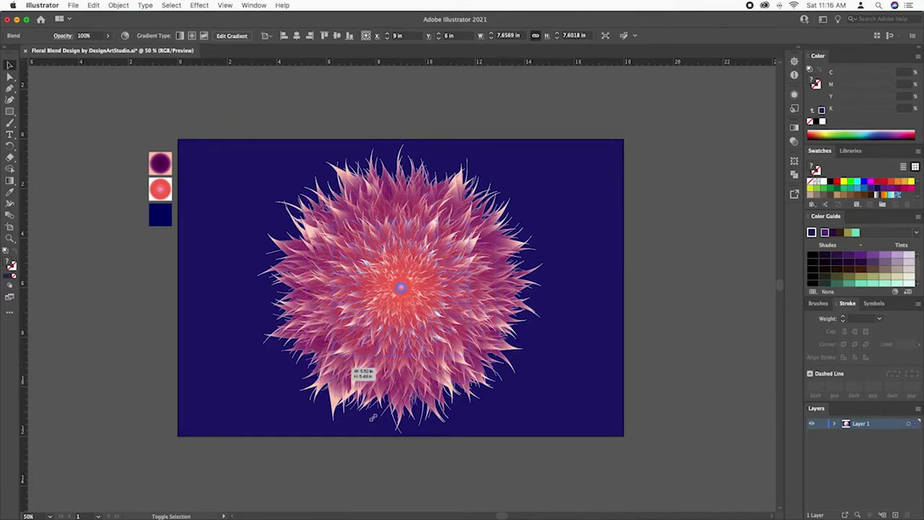
left_click_drag(373, 417, 370, 447)
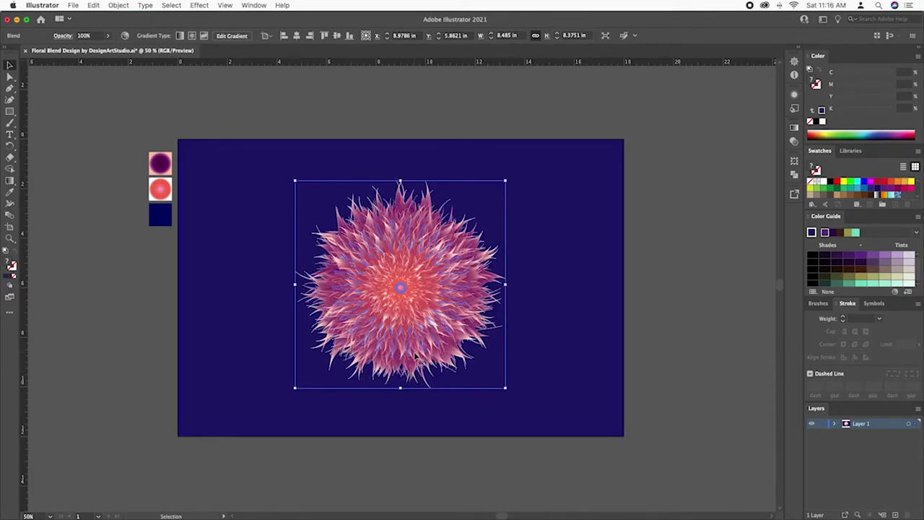
left_click_drag(418, 358, 413, 316)
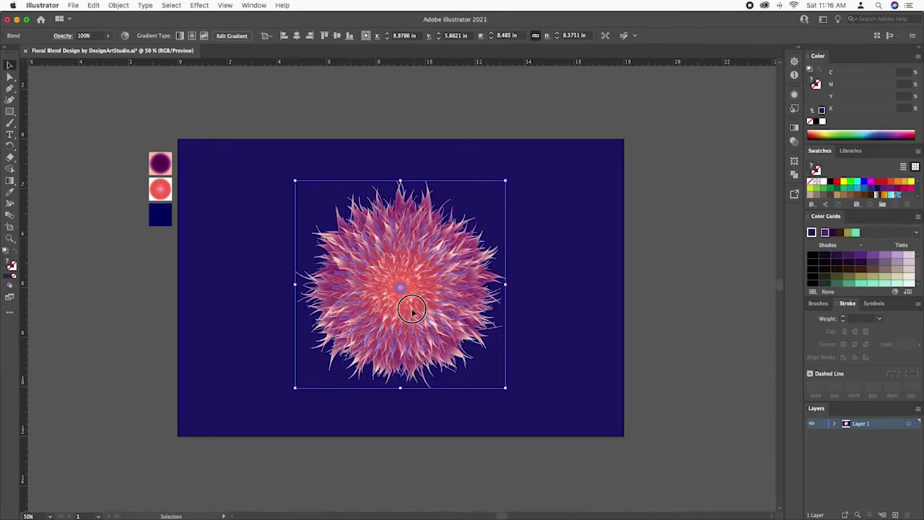
left_click(395, 472)
key("super+equal")
- At 100% zoom, draw a curving Pen stem from right of the flower to below the artboard
left_click_drag(445, 387, 304, 353)
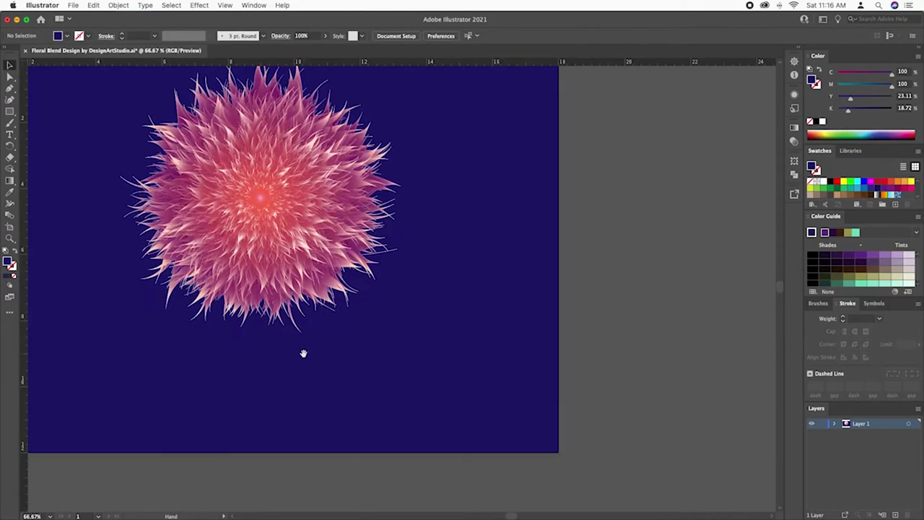
key("super+1")
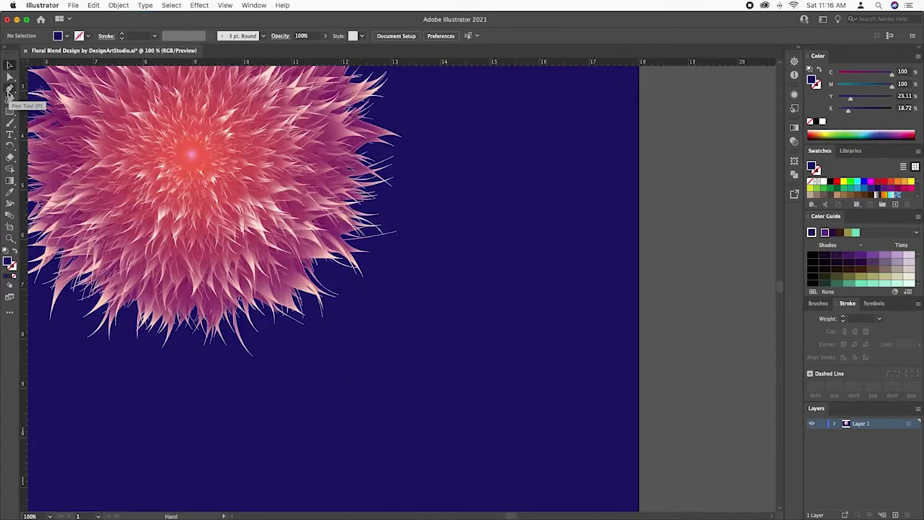
left_click_drag(202, 237, 165, 205)
left_click(10, 88)
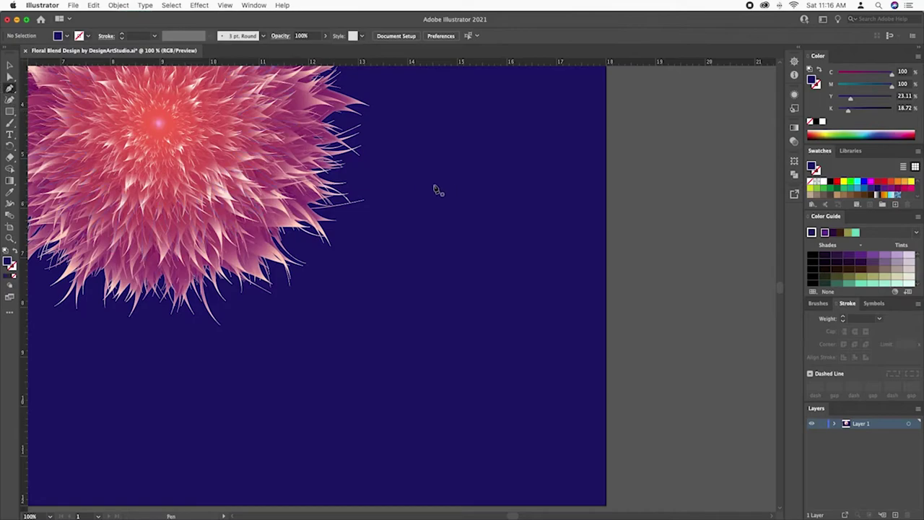
left_click(457, 163)
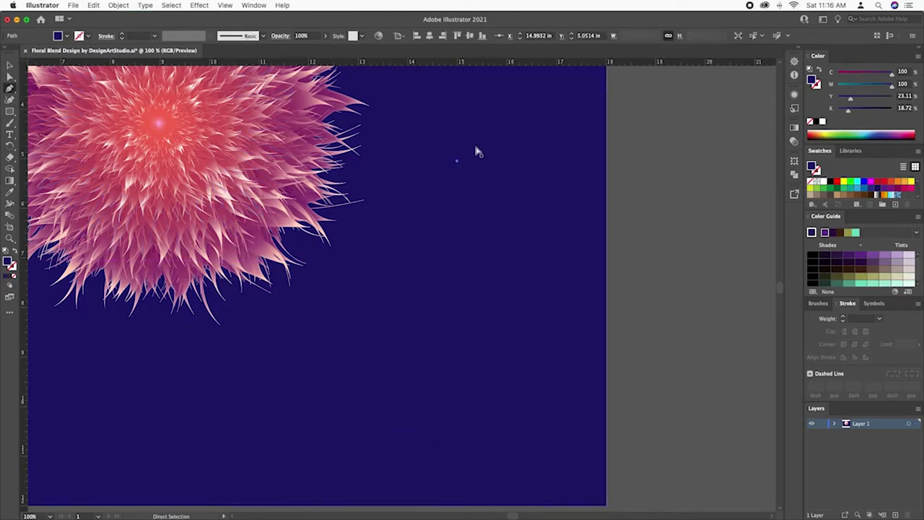
key("super+z")
left_click_drag(457, 163, 413, 218)
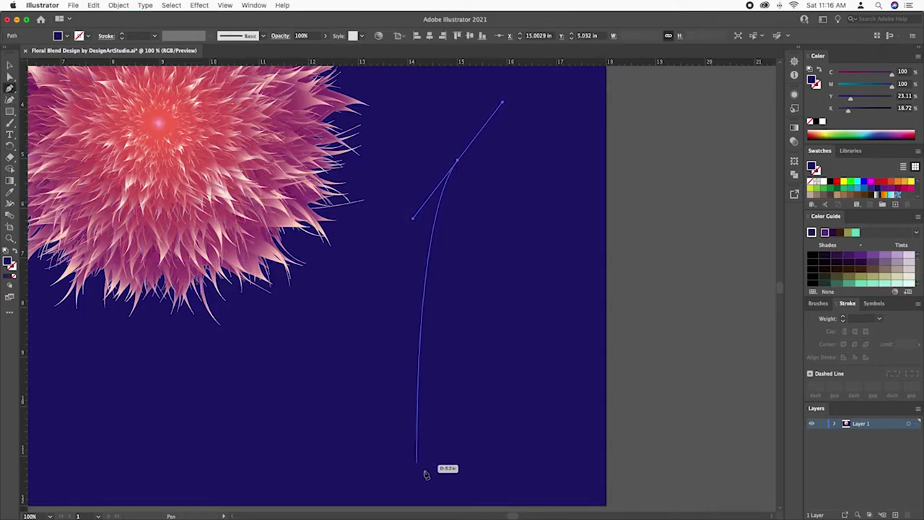
scroll(430, 491, "down", 2)
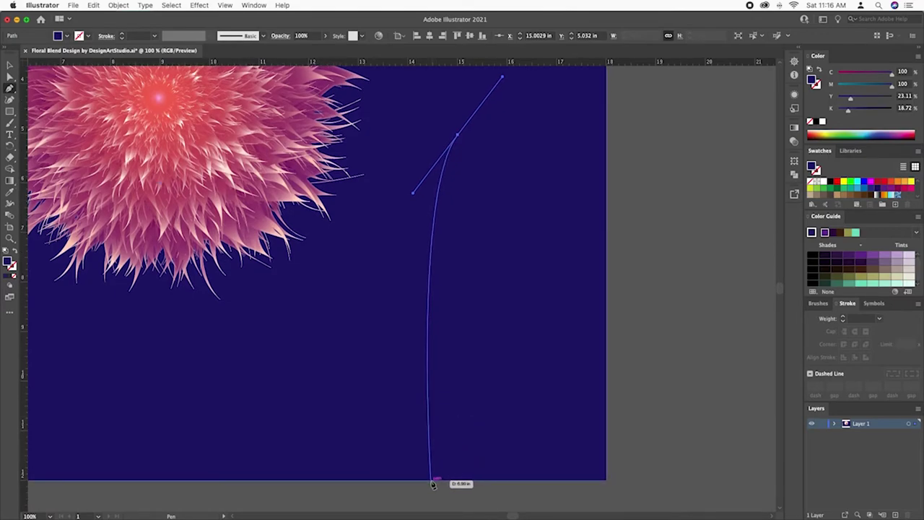
mouse_move(432, 479)
left_mouse_down()
mouse_move(384, 511)
mouse_move(368, 500)
left_mouse_up()
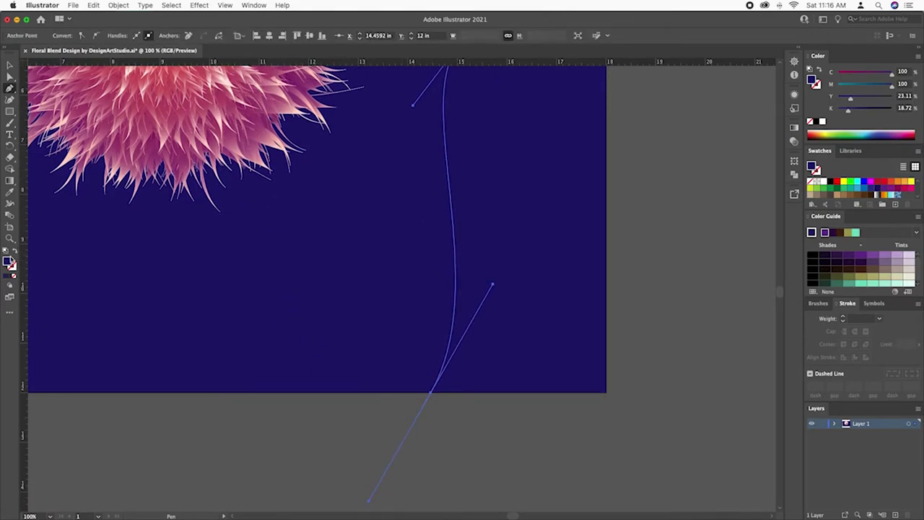
- Set the stem's stroke colour to white (#ffffff)
double_click(13, 276)
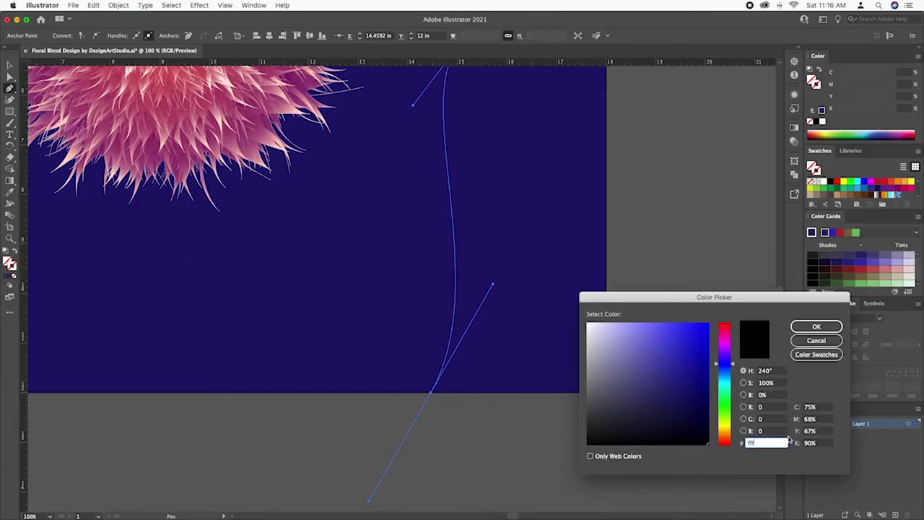
type("fff")
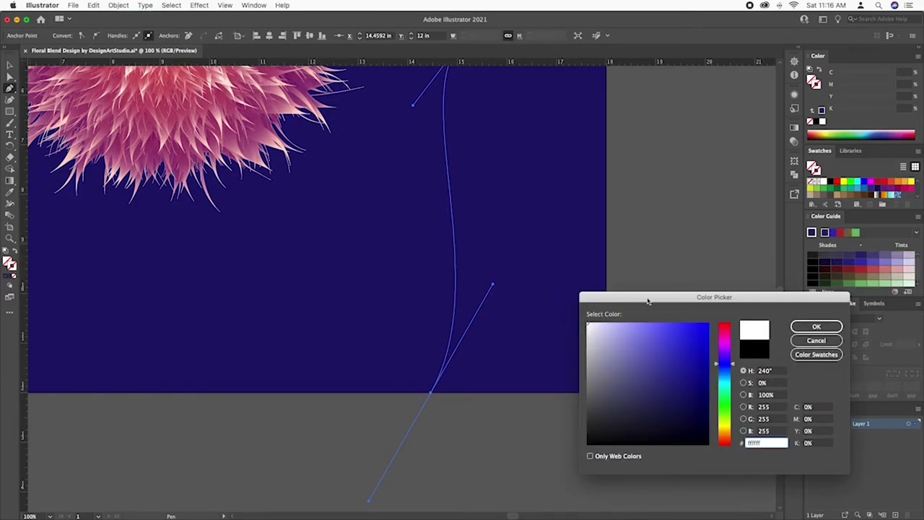
key("Return")
scroll(451, 226, "up", 2)
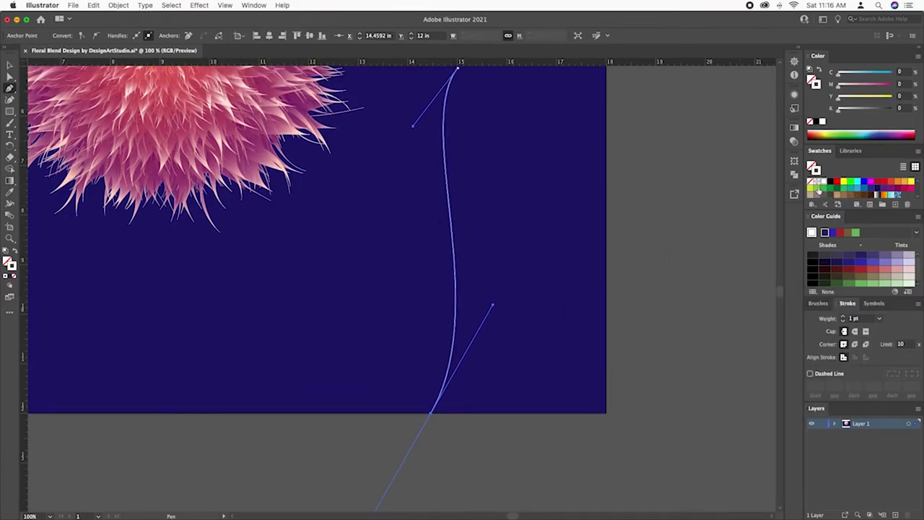
- Give the stem a light green stroke thinned to 0.25 pt
left_click(814, 188)
left_click(11, 65)
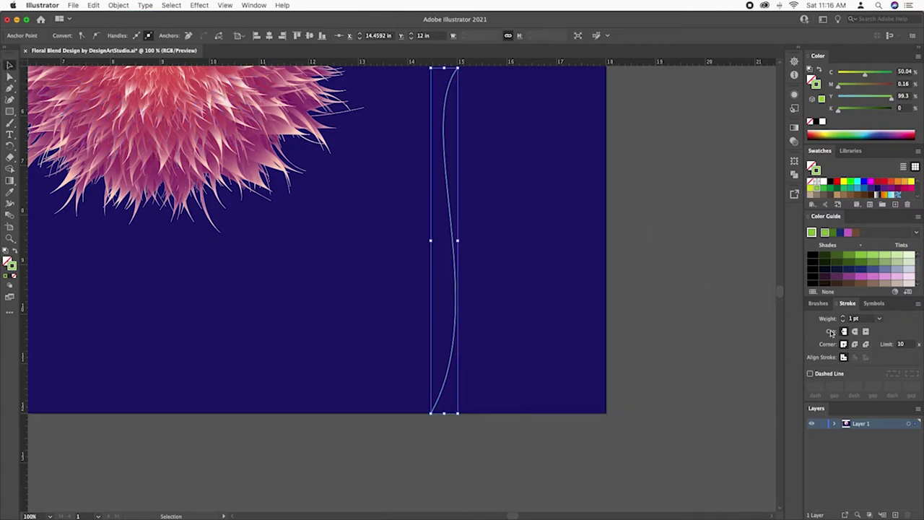
left_click(878, 320)
left_click(888, 130)
left_click(550, 224)
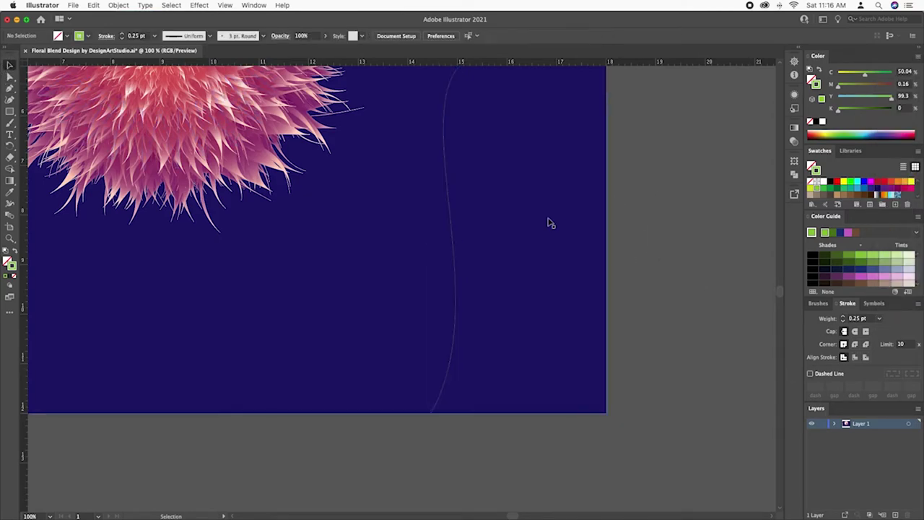
- Duplicate the stem slightly to the right, colour one copy darker green, and select both
left_click(445, 156)
left_click_drag(445, 157, 454, 159)
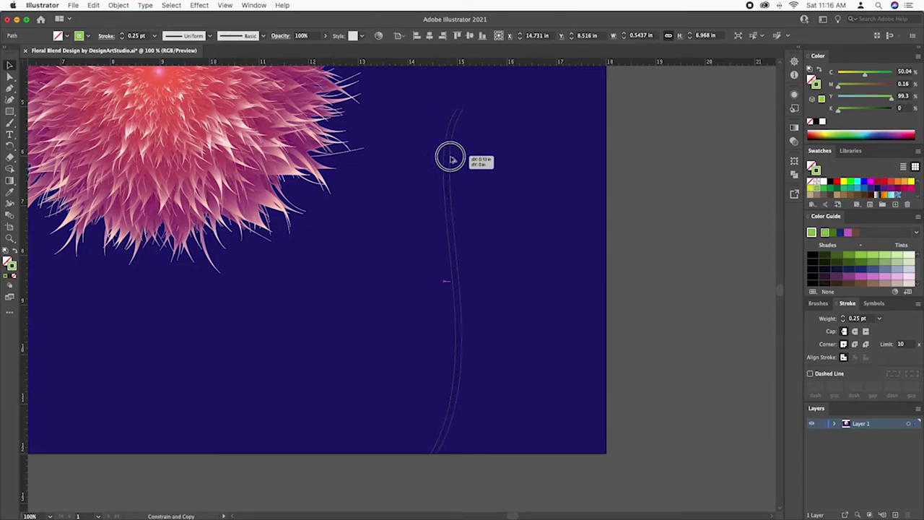
left_click(446, 161, "shift")
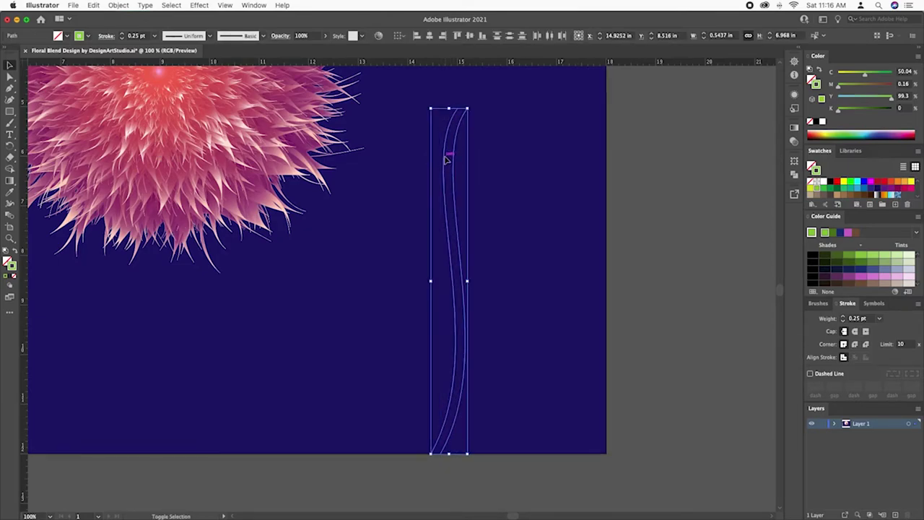
left_click(724, 291)
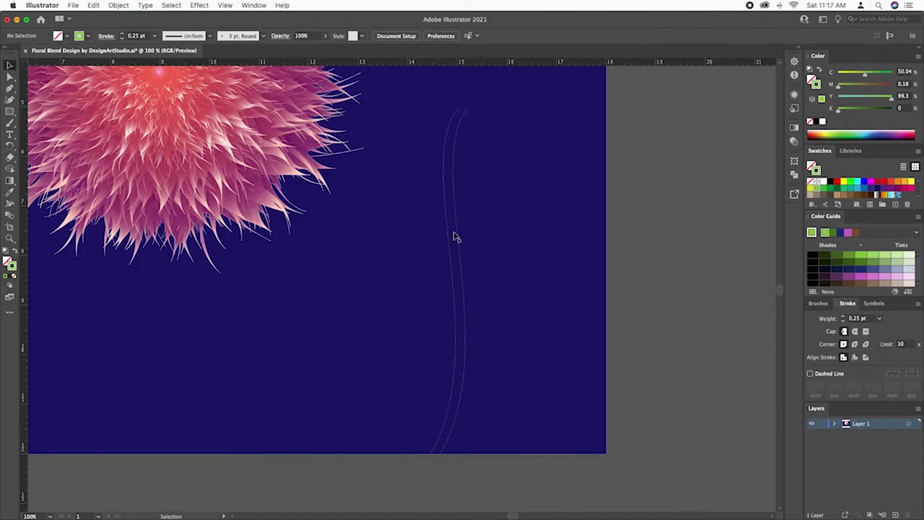
left_click(452, 238)
left_click(831, 194)
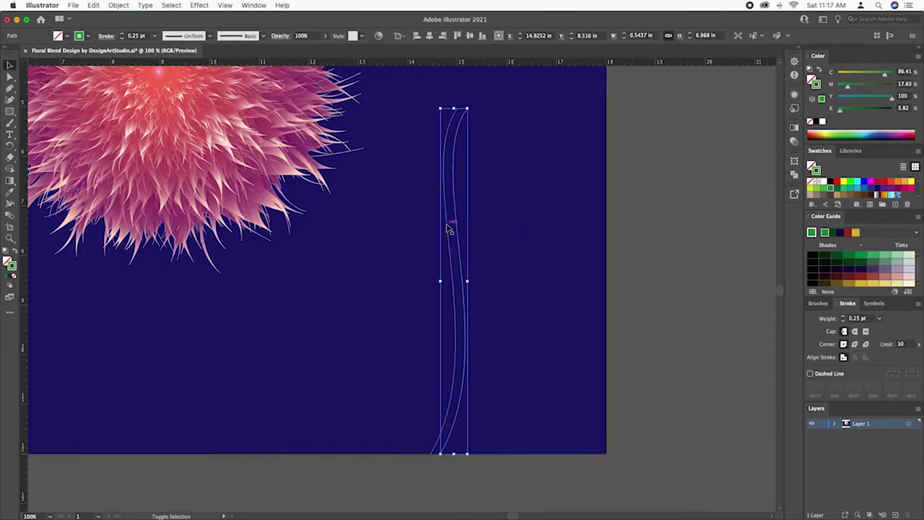
left_click(449, 228, "shift")
- Make a Smooth Color blend between the light and dark green stem lines
left_click(125, 6)
mouse_move(122, 255)
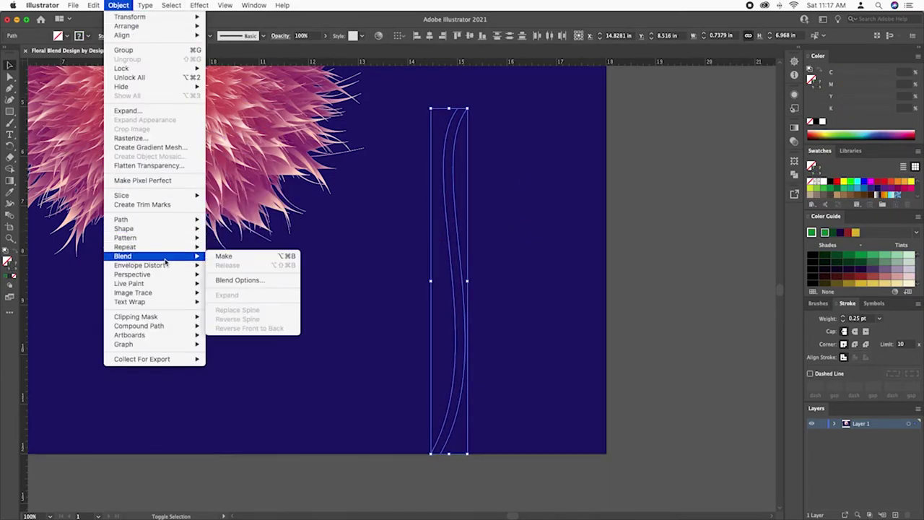
left_click(246, 277)
left_click(123, 273)
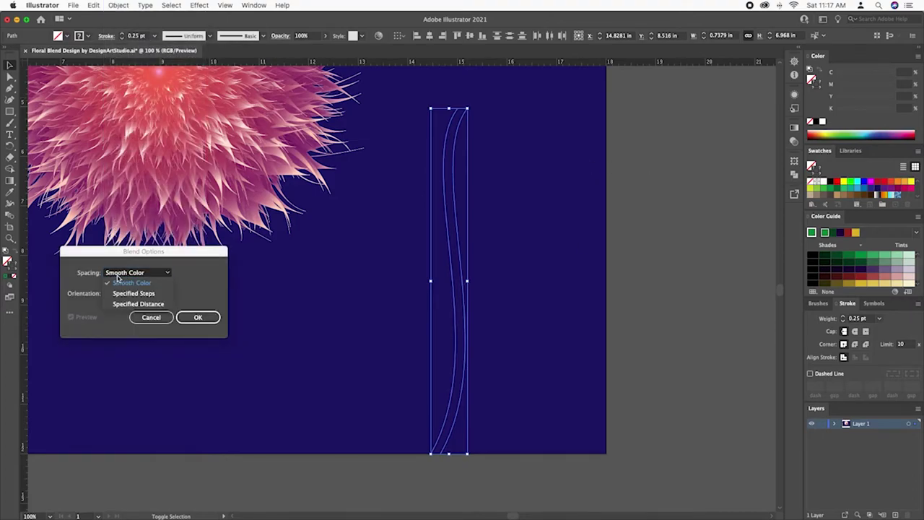
left_click(120, 282)
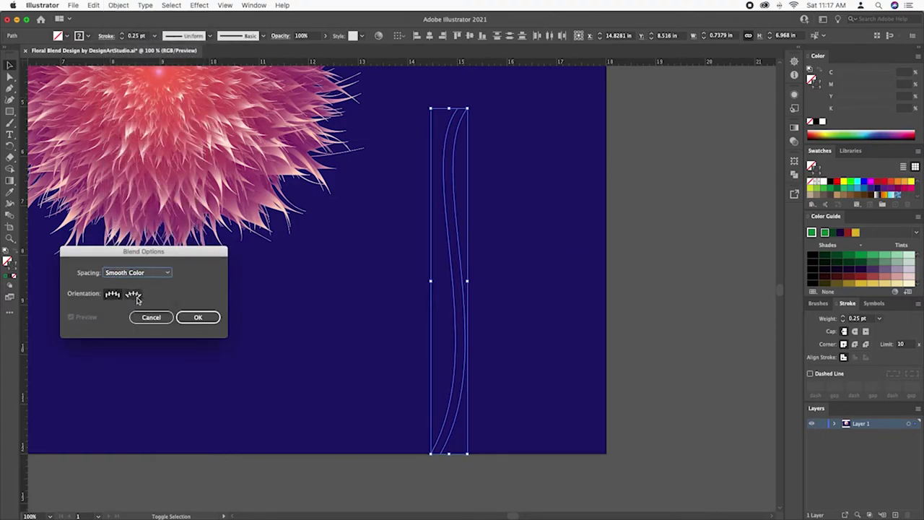
left_click(133, 295)
left_click(198, 317)
left_click(119, 5)
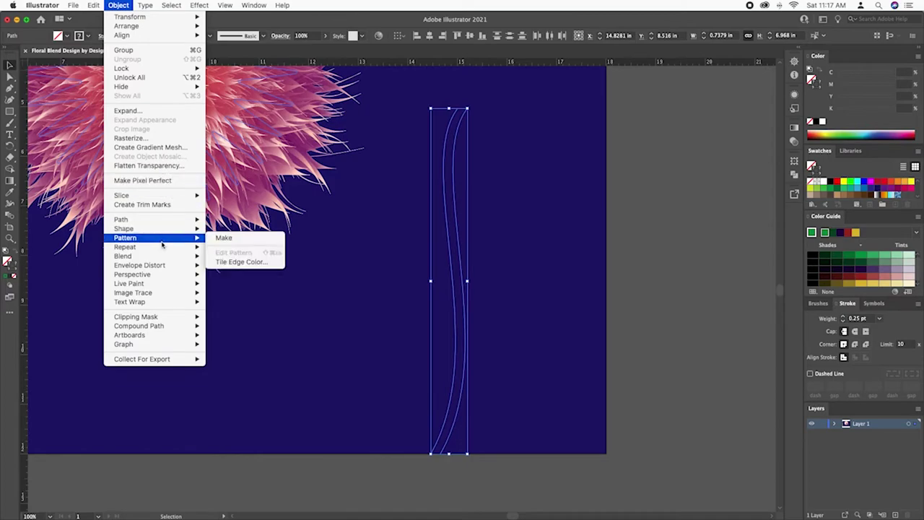
left_click(224, 256)
left_click(699, 313)
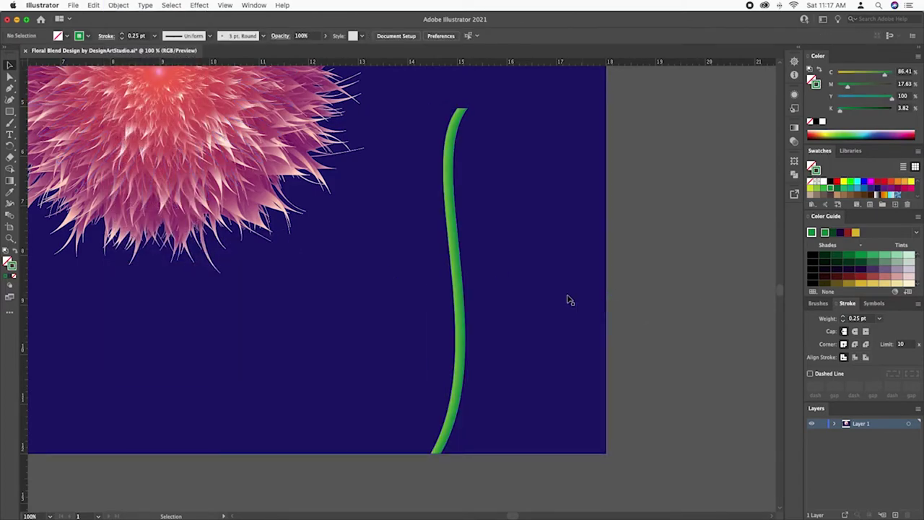
key("ctrl+equal")
- Draw a closed, pointed leaf path from the stem's middle out to a tip on the right
left_click_drag(514, 342, 374, 364)
left_click(9, 87)
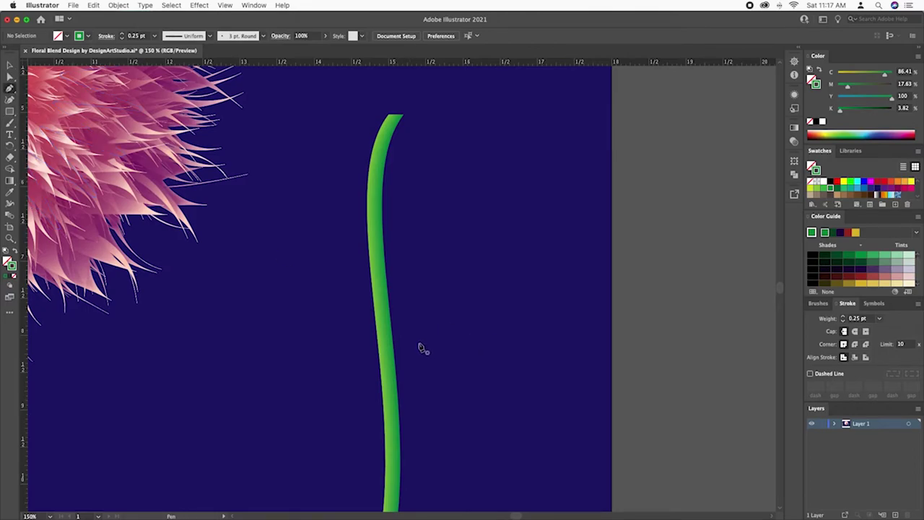
left_click_drag(395, 358, 433, 314)
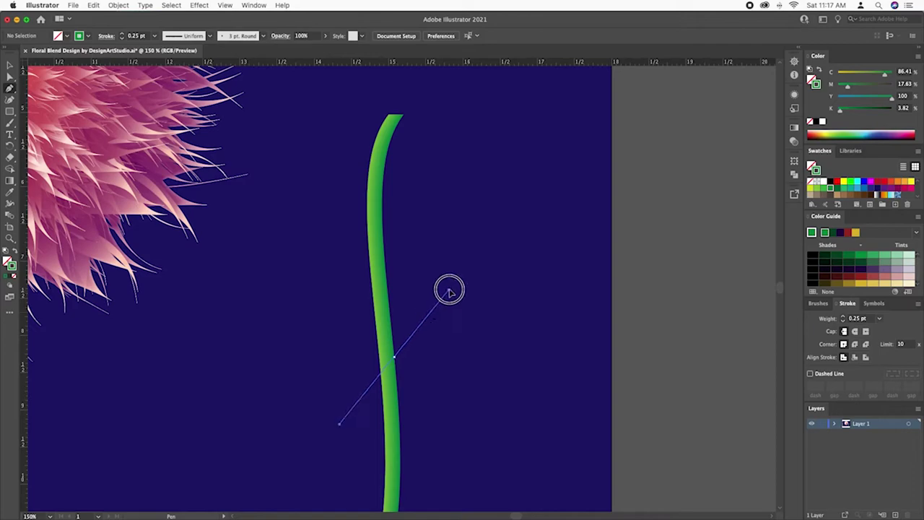
left_click_drag(434, 314, 452, 287)
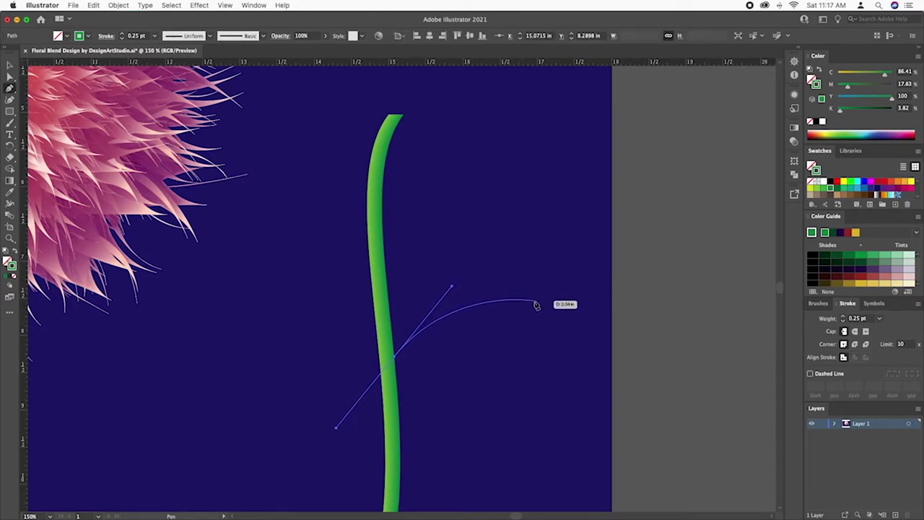
mouse_move(535, 302)
left_mouse_down()
mouse_move(524, 344)
mouse_move(512, 329)
left_mouse_up()
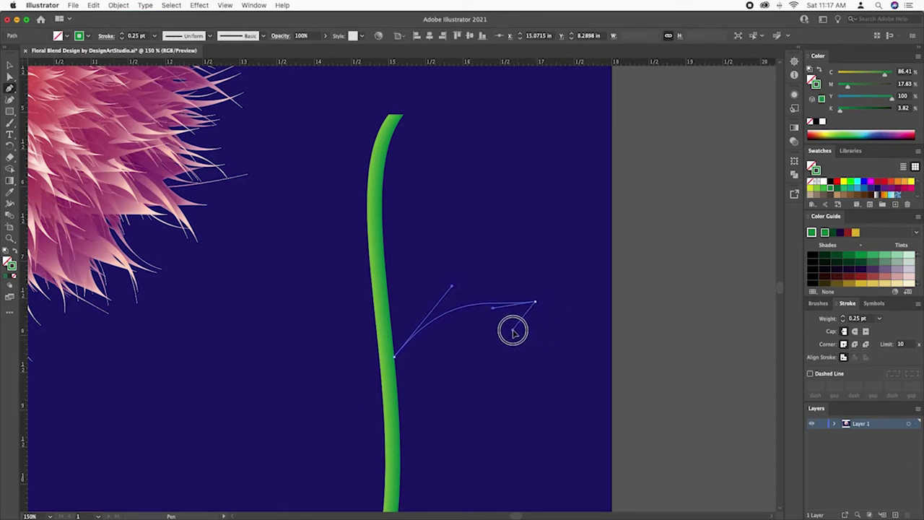
mouse_move(394, 361)
left_mouse_down()
mouse_move(405, 363)
mouse_move(323, 344)
left_mouse_up()
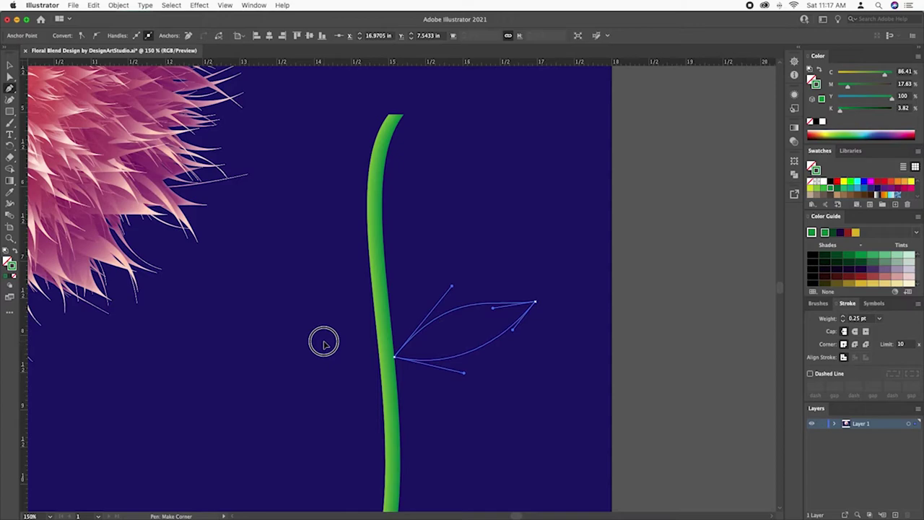
left_click(491, 310)
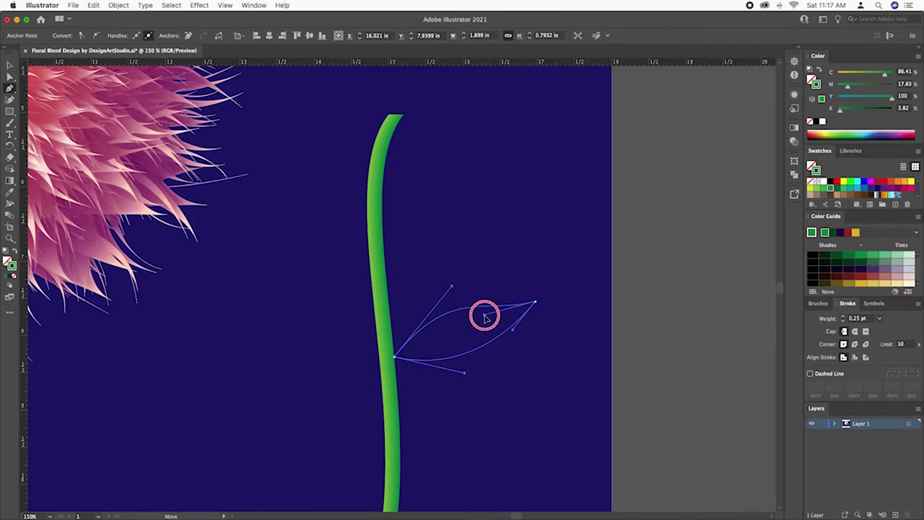
- Sample the stem's green colour onto the leaf with the Eyedropper
key("i")
left_click(380, 190)
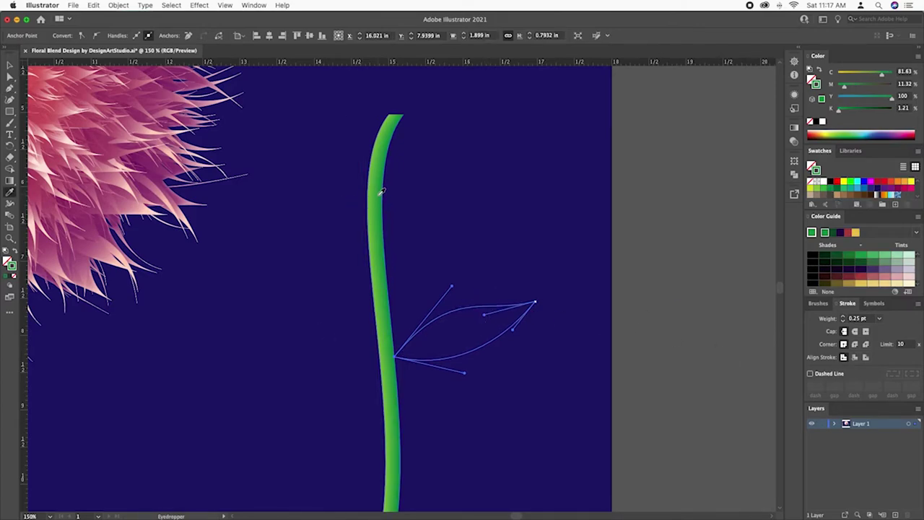
key("ctrl+shift+a")
- Apply a gradient with green on both stops and swap it from stroke to fill
left_click(9, 180)
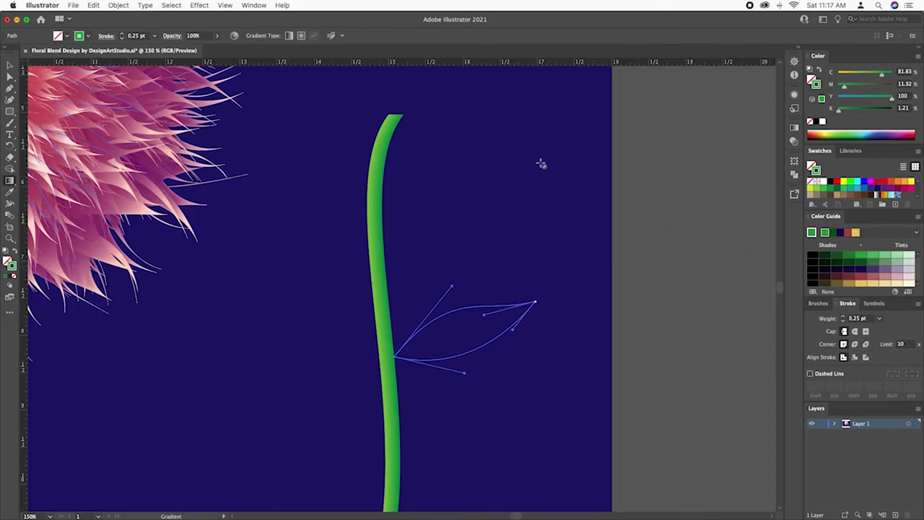
left_click(254, 5)
left_click(303, 244)
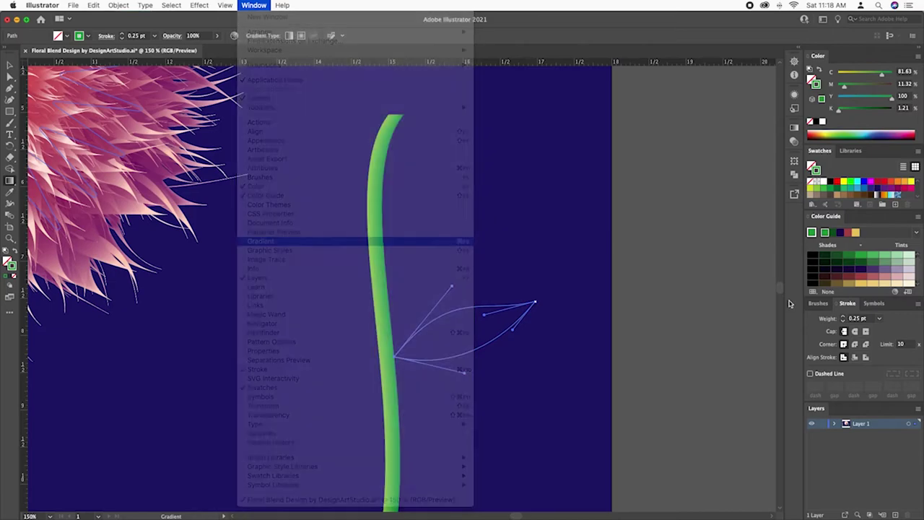
left_click(725, 202)
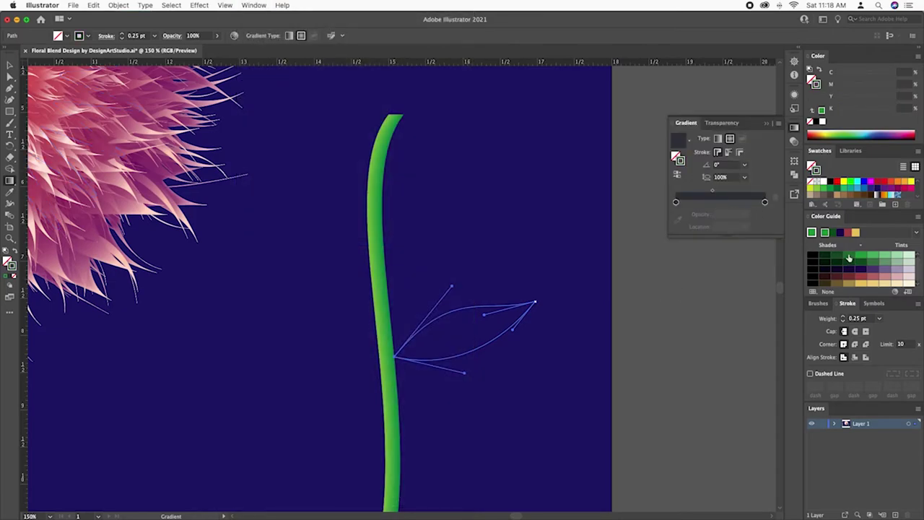
left_click_drag(824, 189, 676, 203)
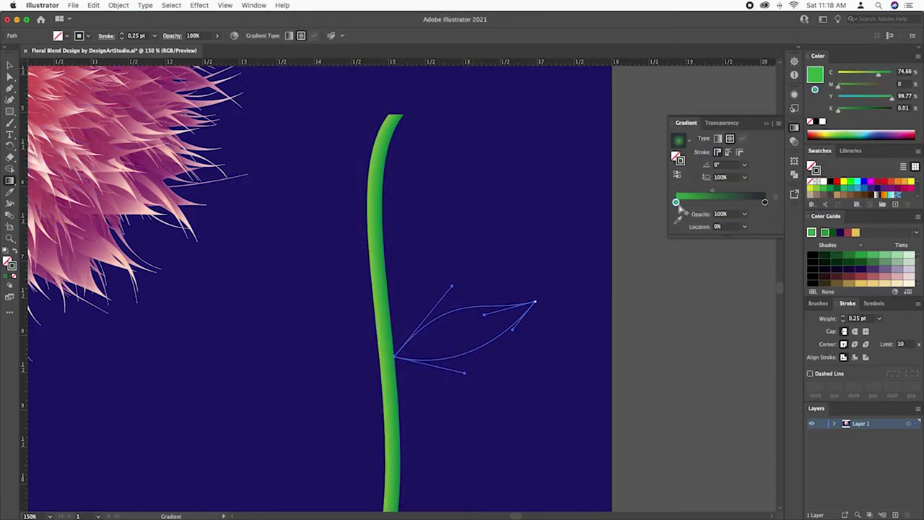
left_click_drag(835, 195, 765, 202)
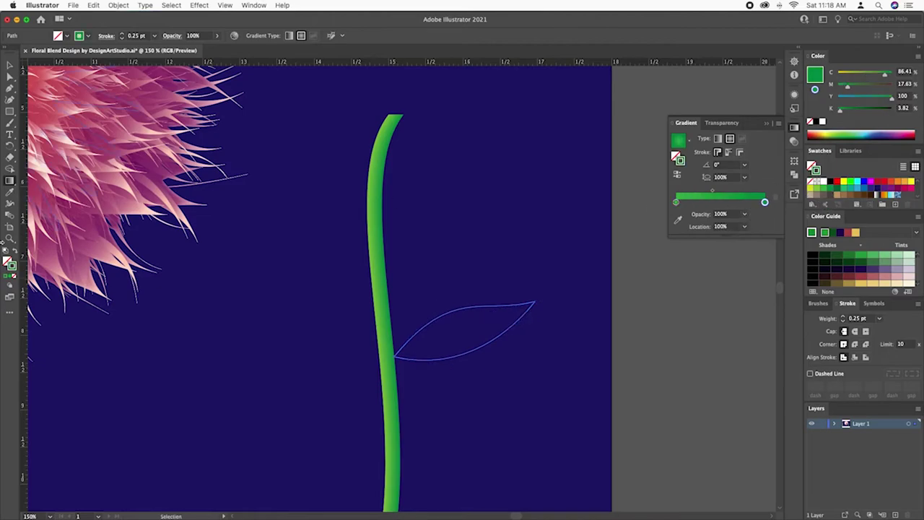
left_click(14, 250)
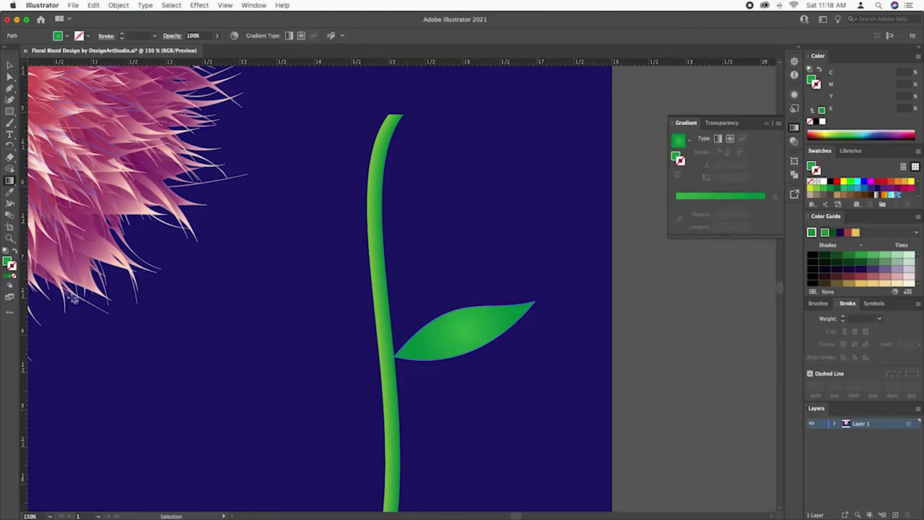
left_click(664, 381)
- Copy the leaf, reflect it vertically, and place it against the stem's lower left side
scroll(661, 367, "down", 5)
left_click(470, 238)
left_click_drag(470, 237, 313, 387)
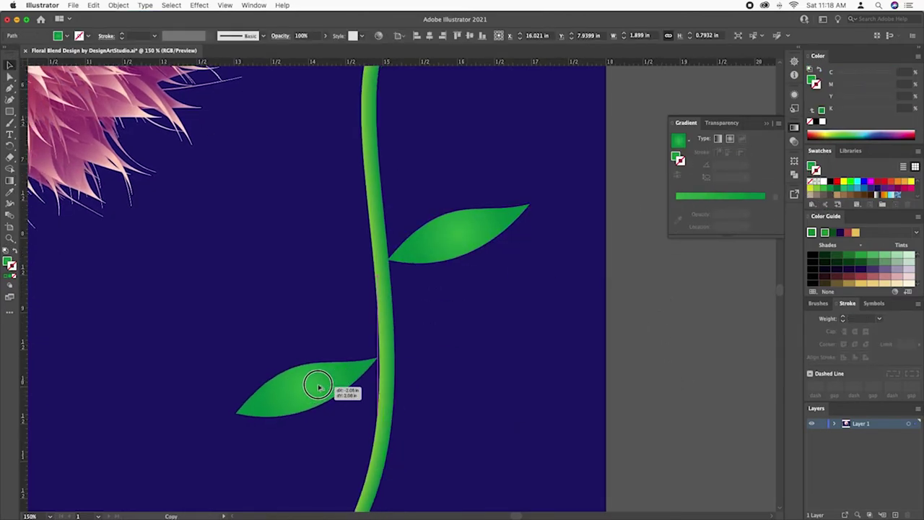
right_click(313, 387)
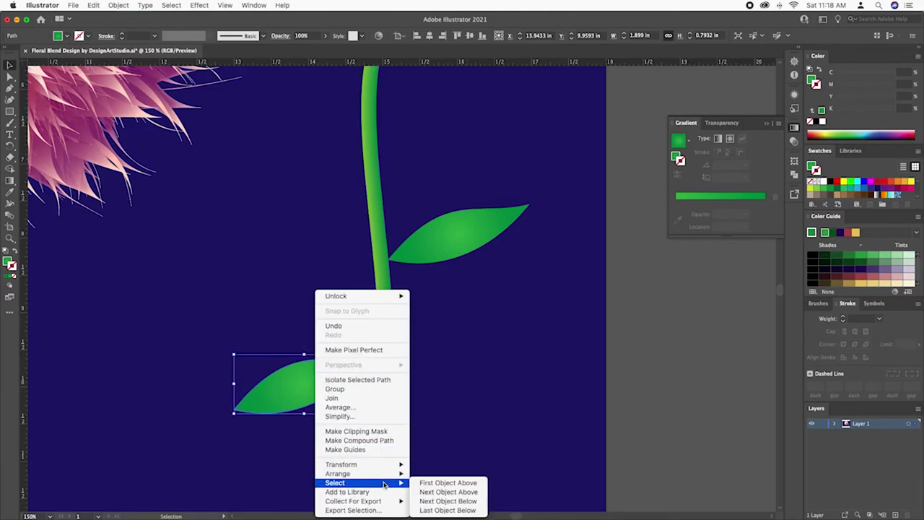
left_click(462, 466)
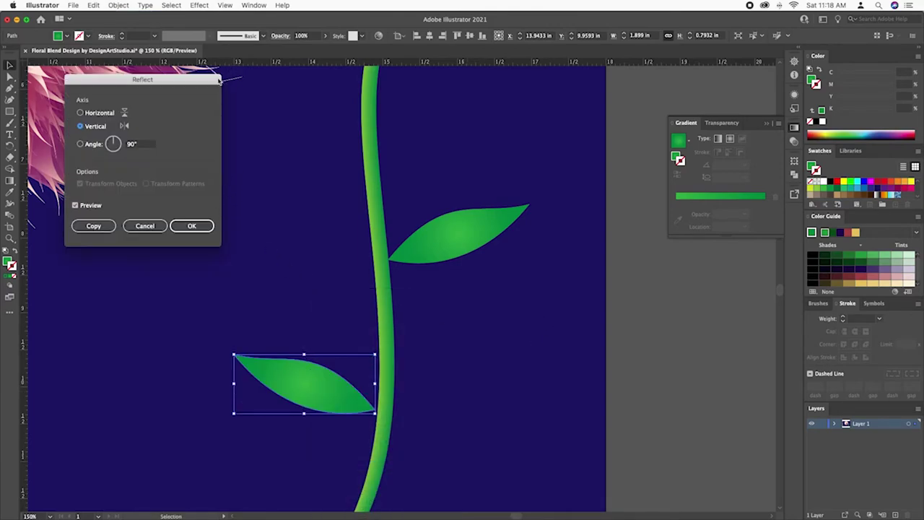
left_click(192, 225)
left_click(707, 374)
mouse_move(365, 404)
left_mouse_down()
mouse_move(354, 352)
mouse_move(363, 353)
mouse_move(316, 337)
left_mouse_up()
left_click(684, 373)
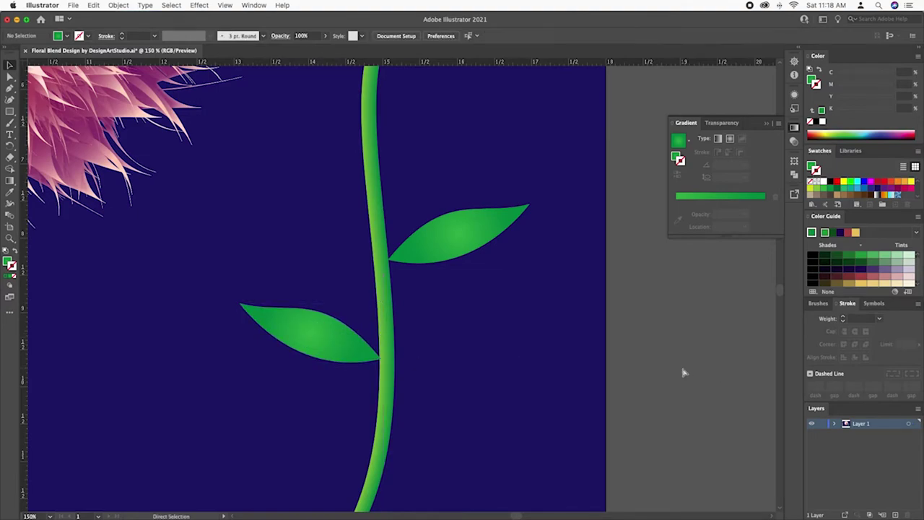
key("ctrl+minus")
key("ctrl+minus")
key("ctrl+minus")
- Group the stem and both leaves and move the group under the flower
left_click_drag(439, 251, 330, 348)
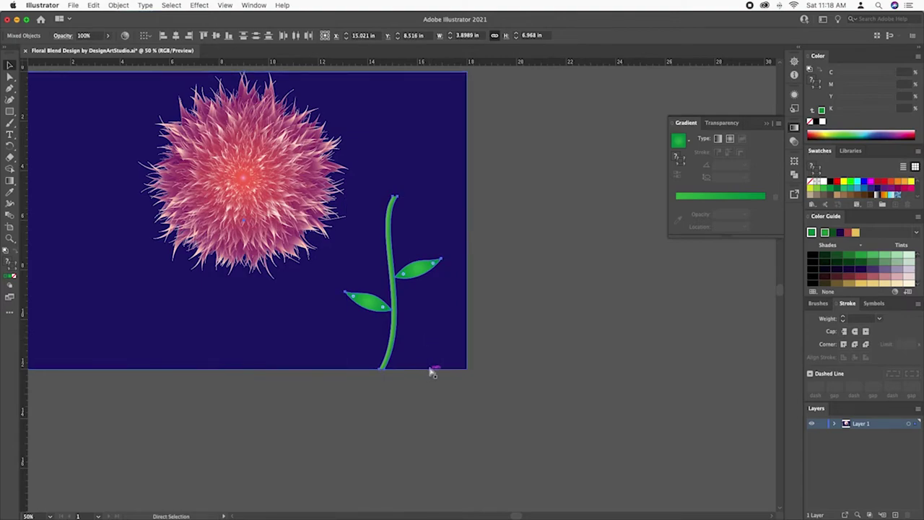
left_click(423, 304, "shift")
right_click(419, 275)
left_click(458, 365)
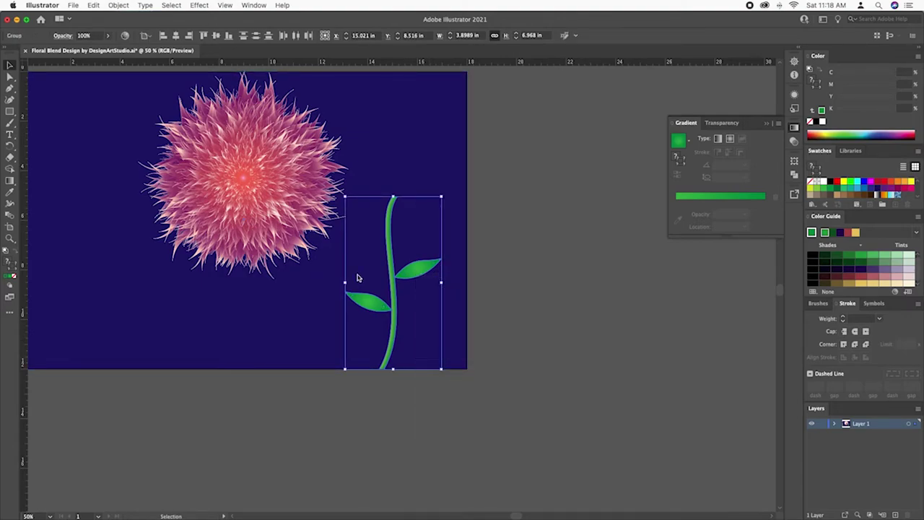
mouse_move(421, 280)
left_mouse_down()
mouse_move(254, 273)
mouse_move(269, 274)
left_mouse_up()
- Shrink the flower blend around its centre
scroll(330, 279, "left", 5)
left_click(378, 186)
key("ctrl")
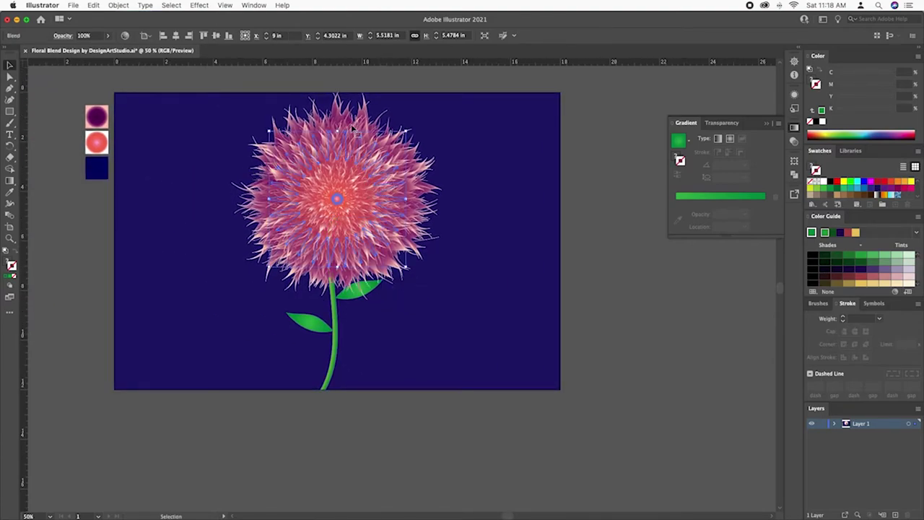
left_click_drag(407, 134, 422, 127)
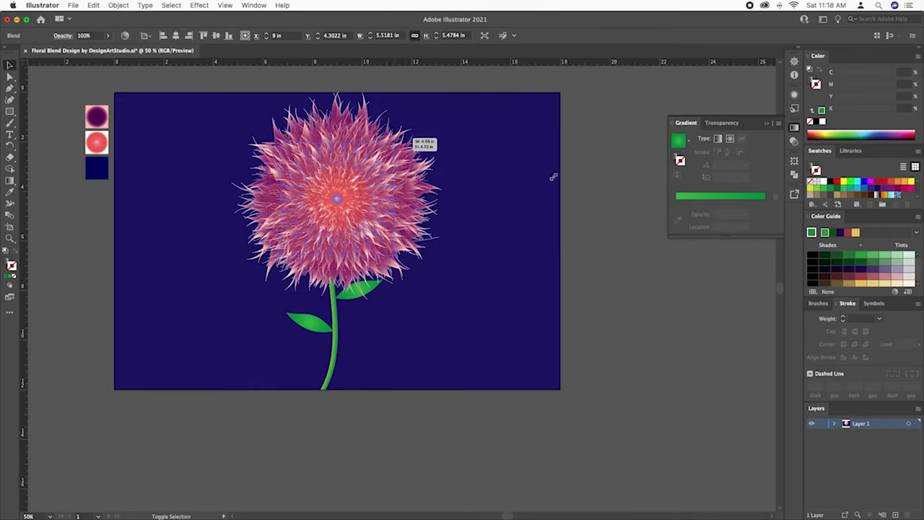
- Copy the flower together with its stem to the right
left_click(340, 320, "shift")
mouse_move(378, 236)
left_mouse_down()
mouse_move(427, 235)
mouse_move(416, 221)
left_mouse_up()
right_click(417, 221)
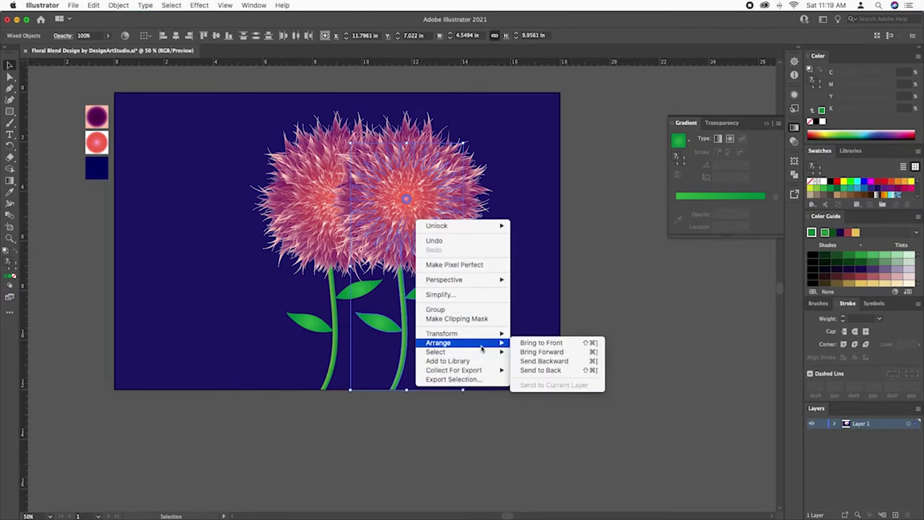
mouse_move(442, 333)
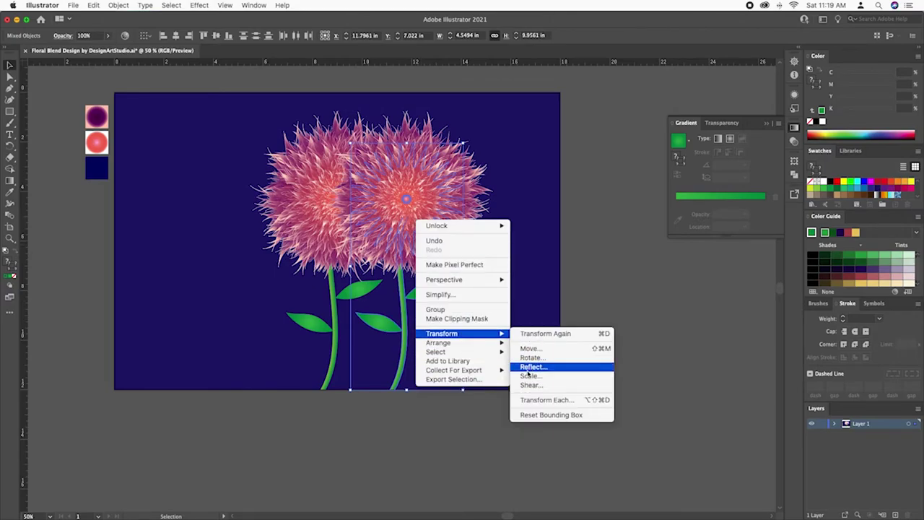
- Mirror the copied flower and shrink it to about 70%
left_click(527, 366)
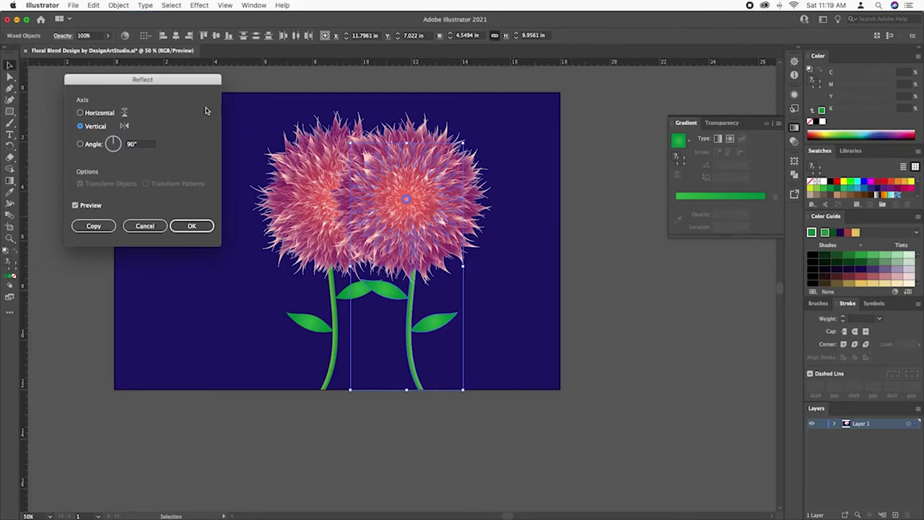
left_click(192, 228)
left_click(192, 227)
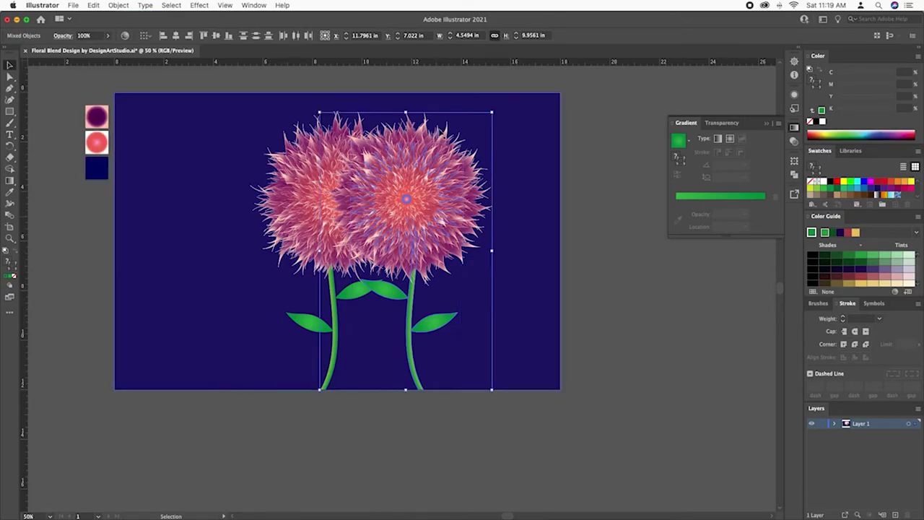
left_click_drag(493, 114, 441, 193)
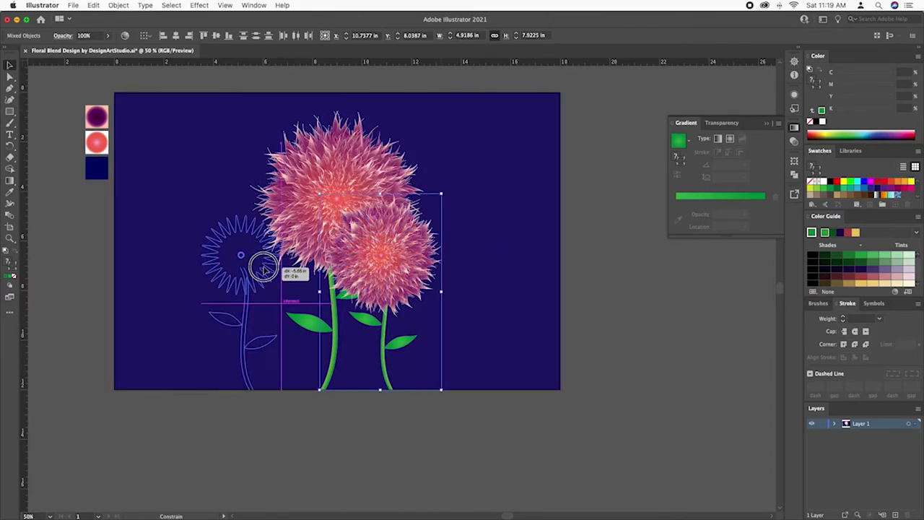
- Create a third, smaller flower copy and mirror it vertically
mouse_move(382, 258)
left_mouse_down()
mouse_move(342, 412)
mouse_move(320, 402)
left_mouse_up()
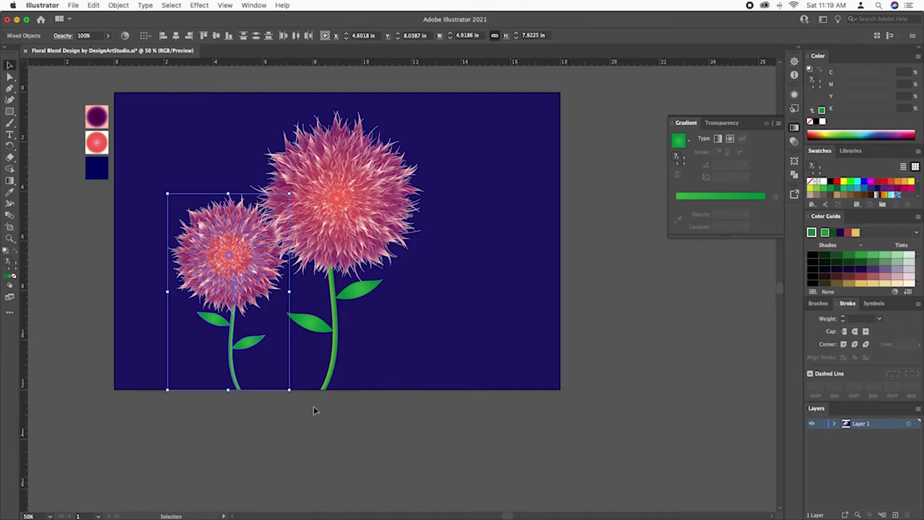
mouse_move(239, 284)
left_mouse_down()
mouse_move(422, 309)
mouse_move(428, 296)
left_mouse_up()
mouse_move(457, 239)
left_mouse_down()
mouse_move(441, 241)
mouse_move(458, 238)
left_mouse_up()
right_click(423, 300)
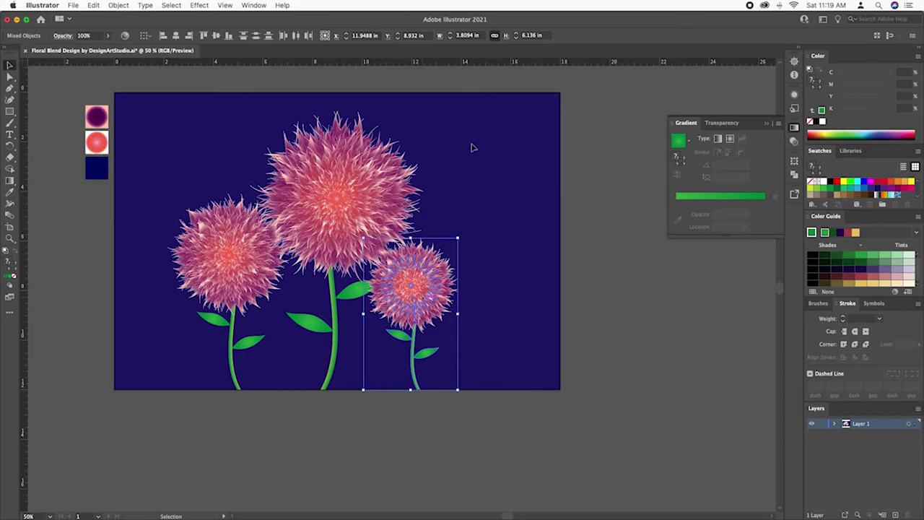
key("o")
key("Return")
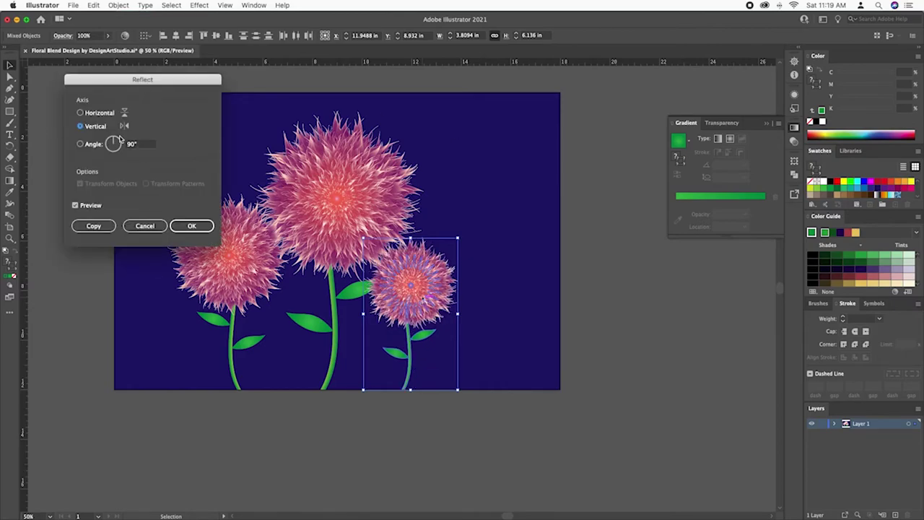
left_click(189, 225)
- Shift the small right-hand flower with its stem a little further right
left_click(376, 430)
scroll(451, 398, "left", 5)
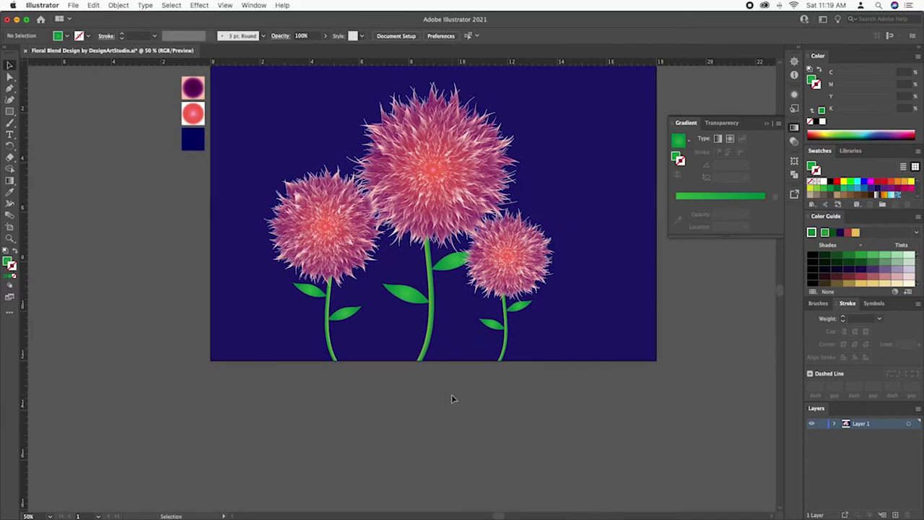
key("ctrl+plus")
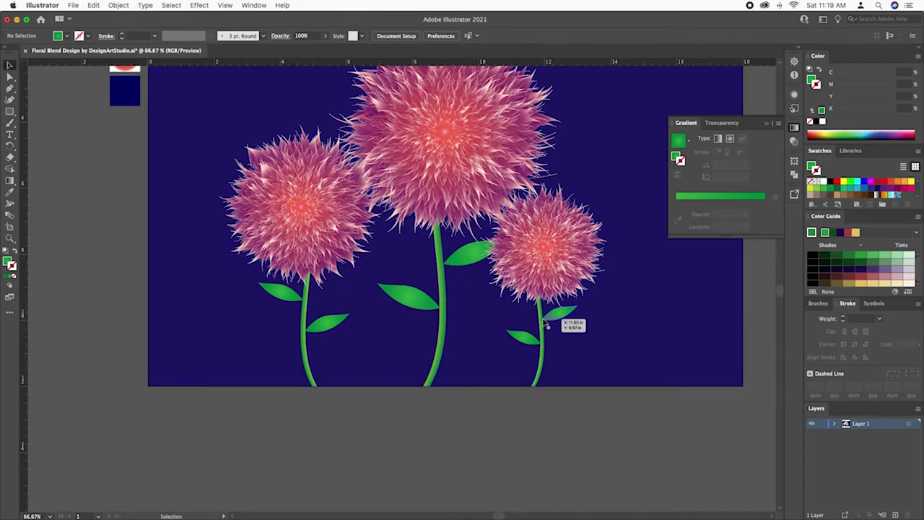
left_click(542, 327)
left_click(567, 262, "shift")
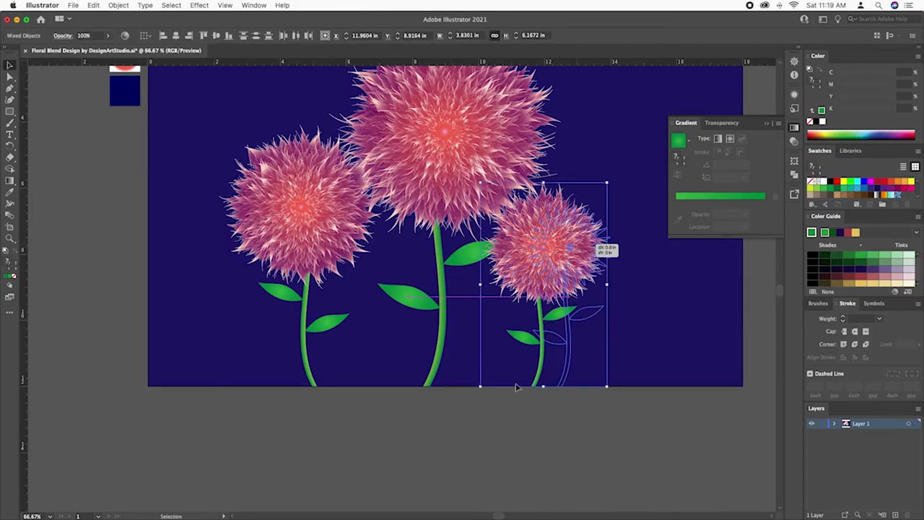
left_click_drag(567, 262, 592, 259)
left_click(487, 420)
- Draw a tall narrow rectangle at the artboard's lower left
left_click(10, 111)
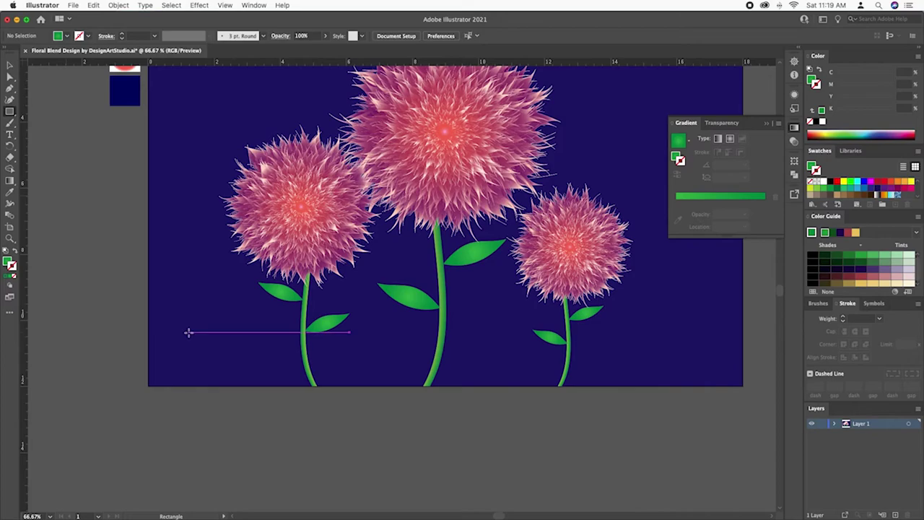
mouse_move(172, 286)
left_mouse_down()
mouse_move(203, 386)
mouse_move(192, 385)
left_mouse_up()
key("v")
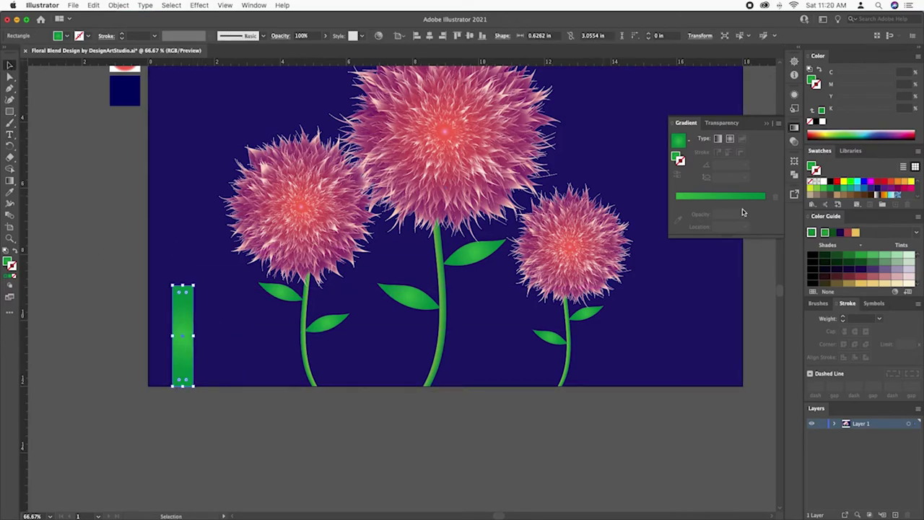
- Fill the rectangle with a 90° linear gradient from tan to brown
left_click(727, 199)
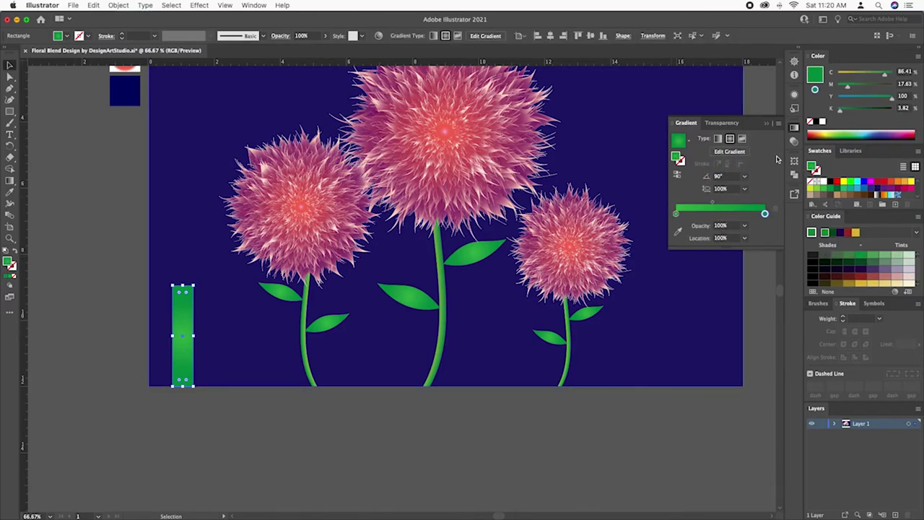
left_click(719, 139)
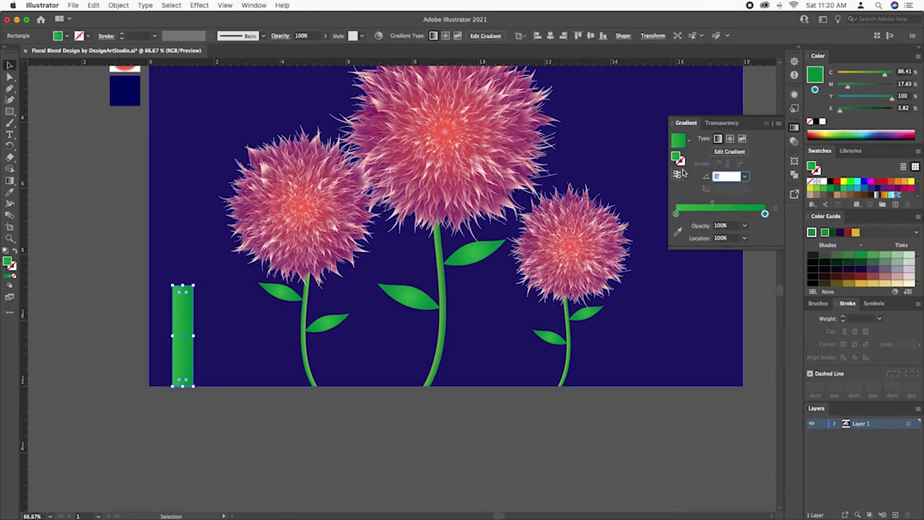
type("90")
key("Return")
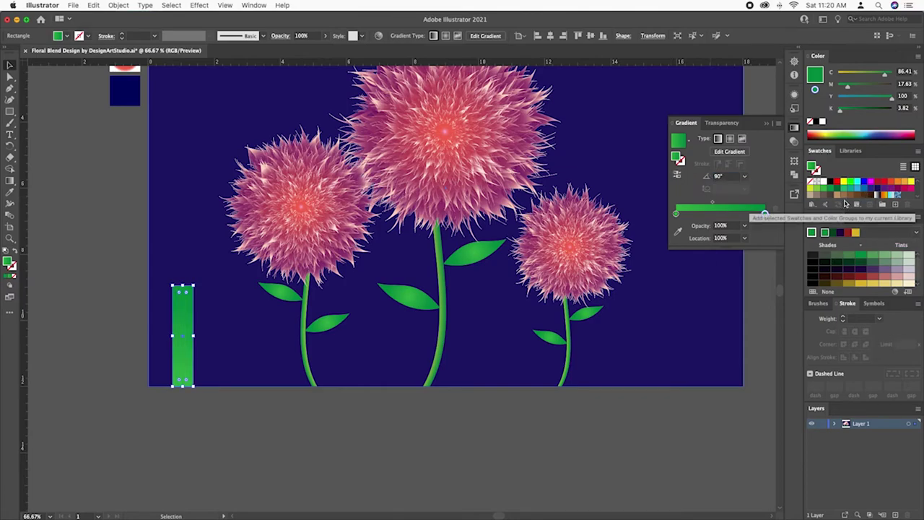
left_click_drag(835, 195, 677, 214)
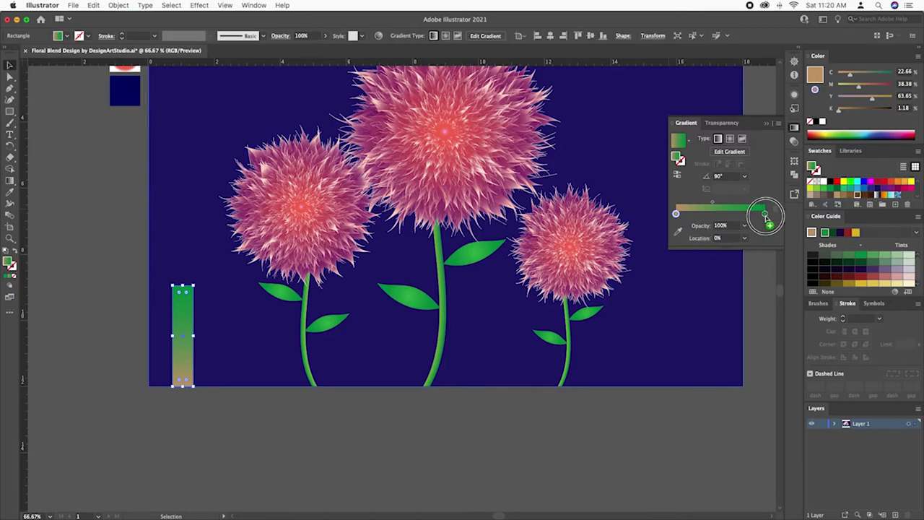
left_click_drag(854, 199, 765, 213)
left_click(97, 272)
mouse_move(97, 272)
left_mouse_down()
mouse_move(262, 303)
mouse_move(355, 217)
left_mouse_up()
key("ctrl+equal")
key("ctrl+equal")
key("ctrl+equal")
key("ctrl+equal")
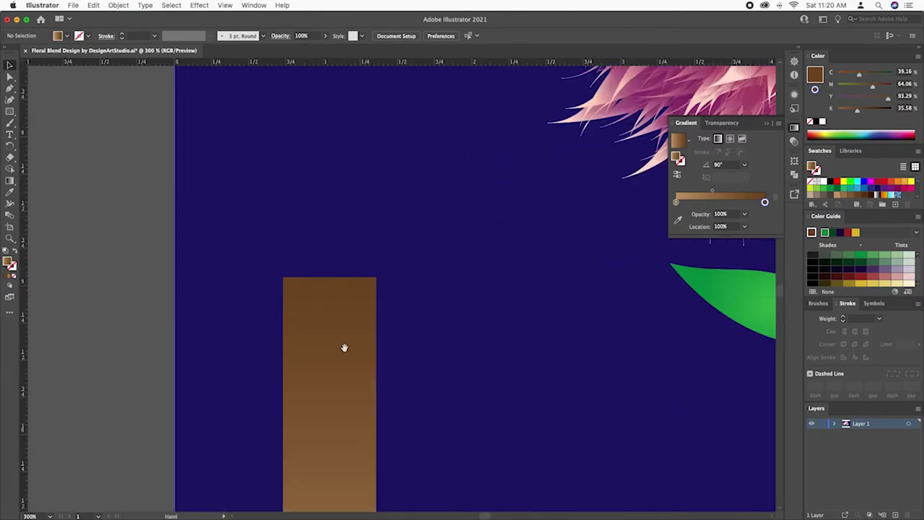
- Add a top-centre anchor to the rectangle and pull it up into a pointed tip
left_click_drag(345, 346, 395, 268)
left_click(375, 216)
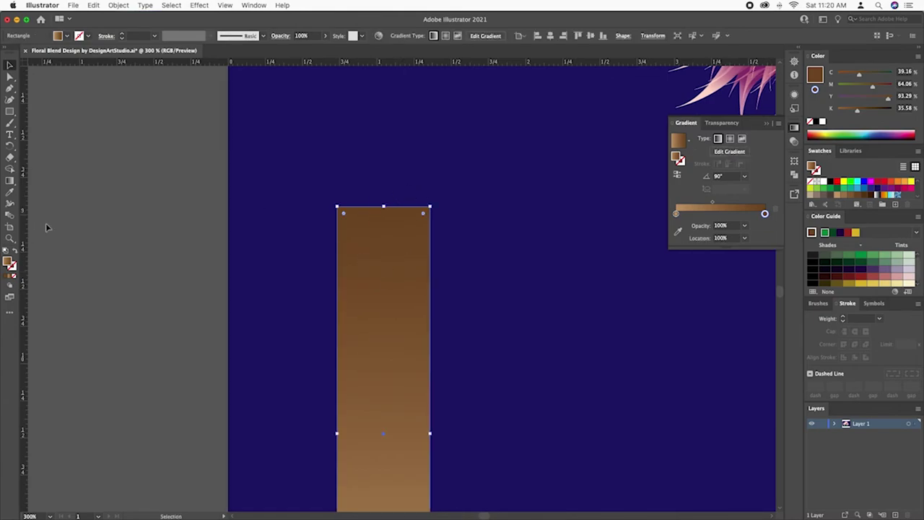
left_click(9, 88)
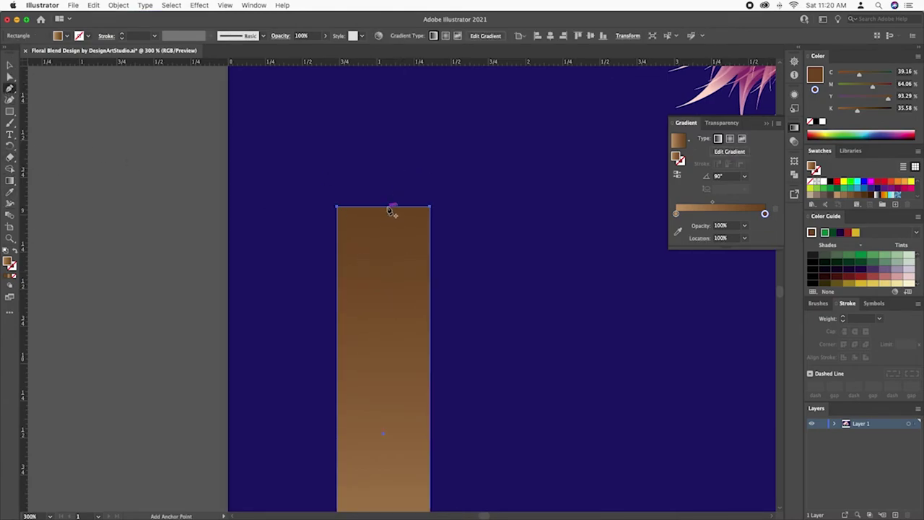
left_click_drag(383, 207, 383, 83)
key("ctrl+z")
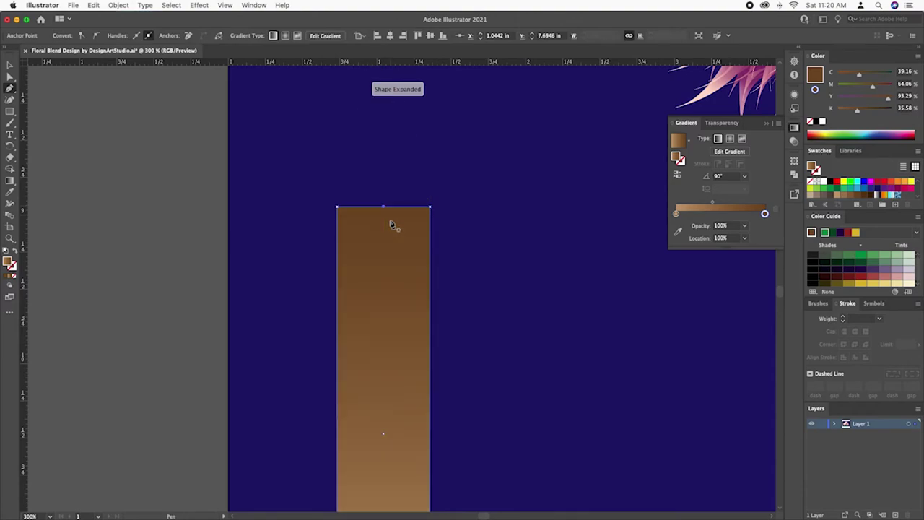
left_click_drag(383, 207, 384, 132)
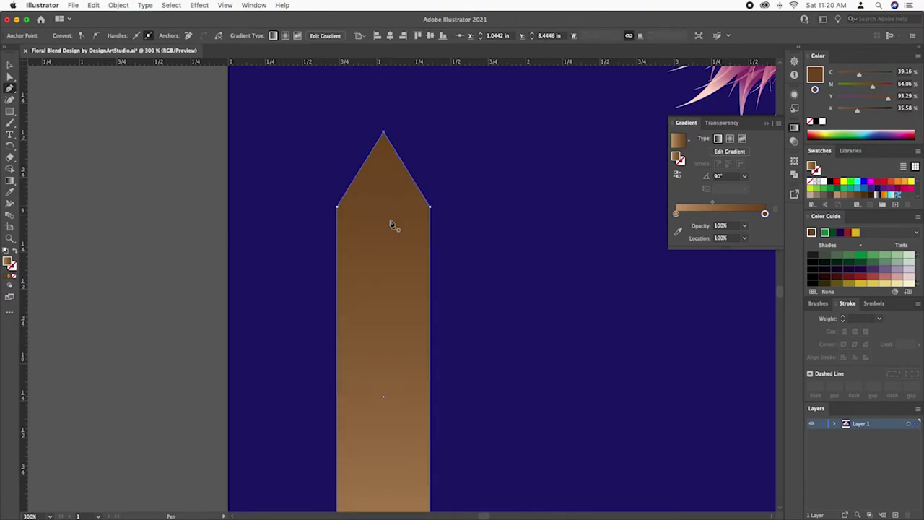
left_click(10, 65)
left_click(108, 138)
left_click(392, 283)
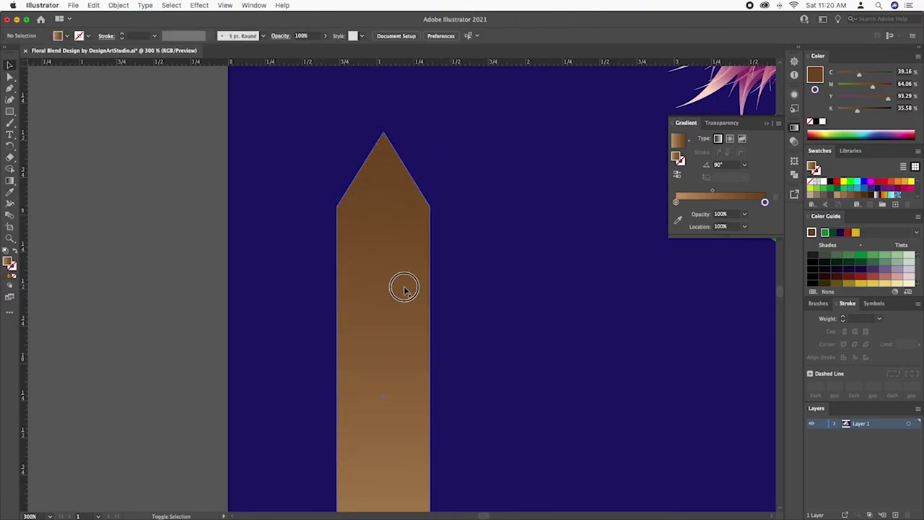
right_click(400, 263)
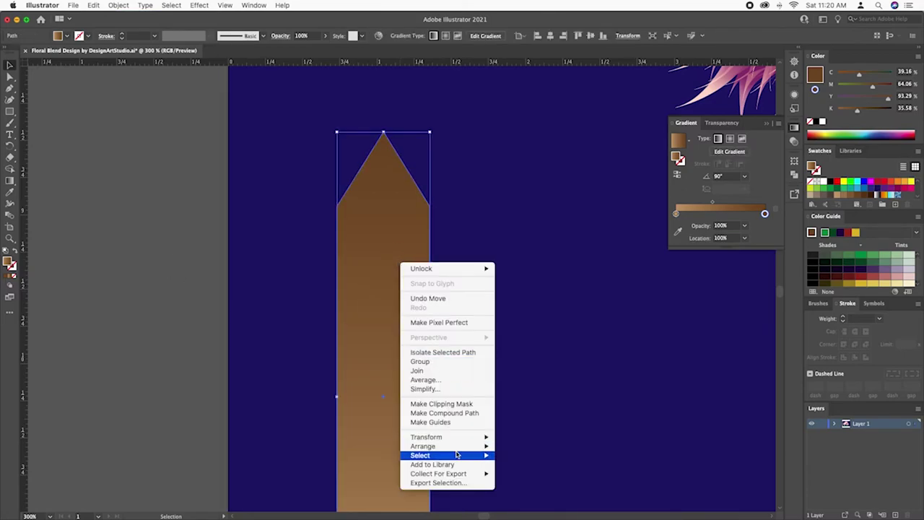
mouse_move(426, 437)
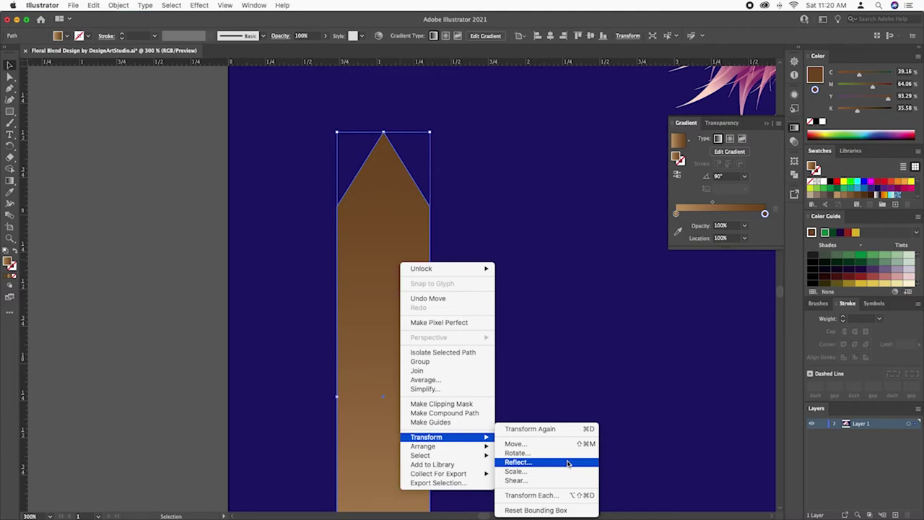
- Make a vertically reflected copy of the picket and nudge it right to overlap
left_click(567, 462)
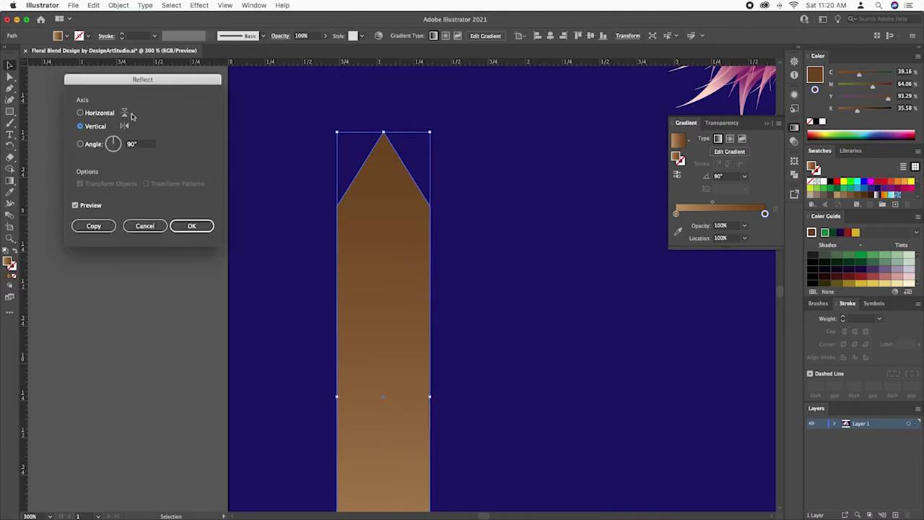
left_click(93, 226)
key("shift+Right")
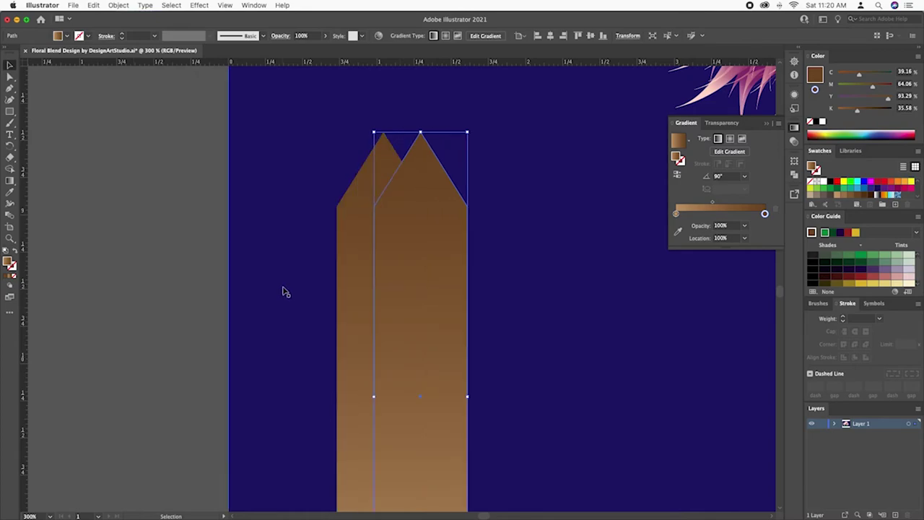
key("ctrl+shift+b")
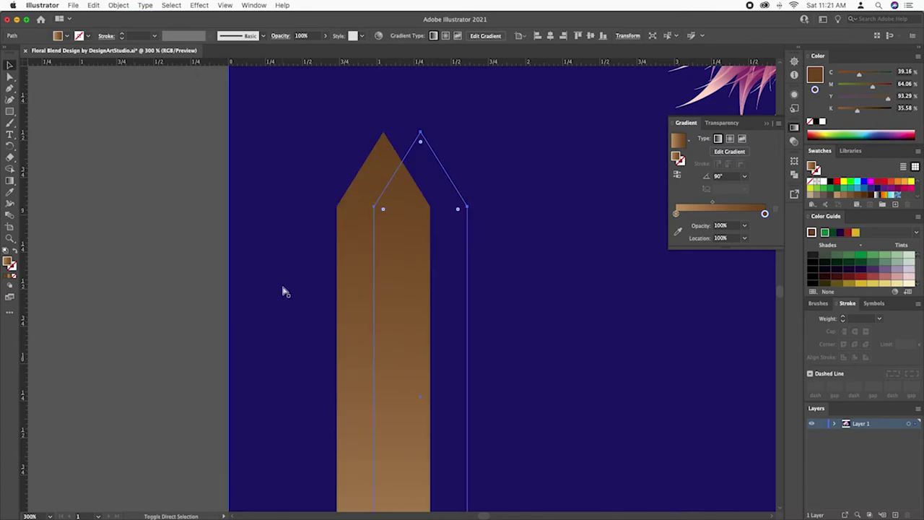
key("ctrl+shift+b")
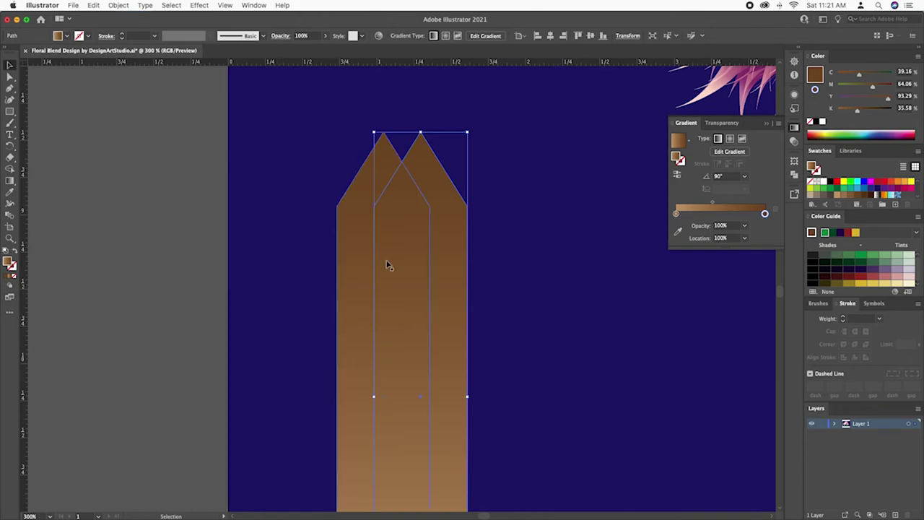
- Adjust the copy's stacking order and set its gradient angle to 180°
right_click(414, 252)
left_click(433, 182)
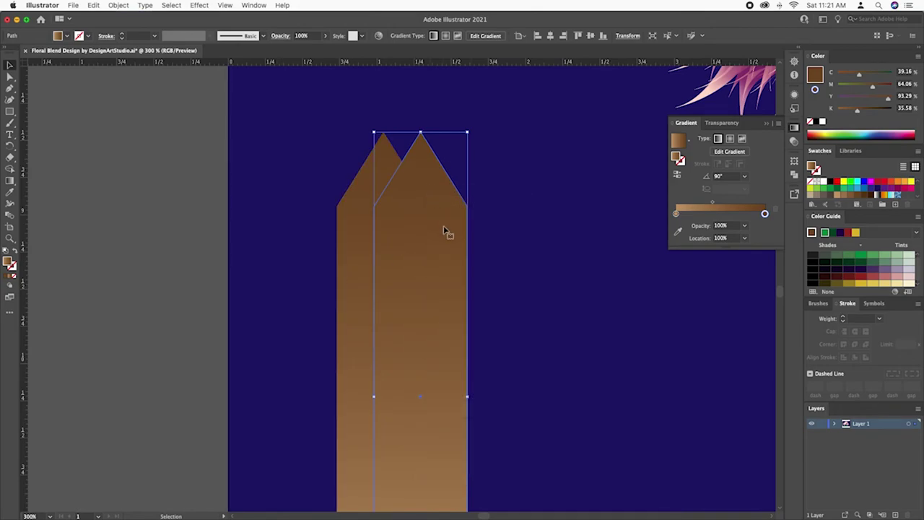
right_click(450, 209)
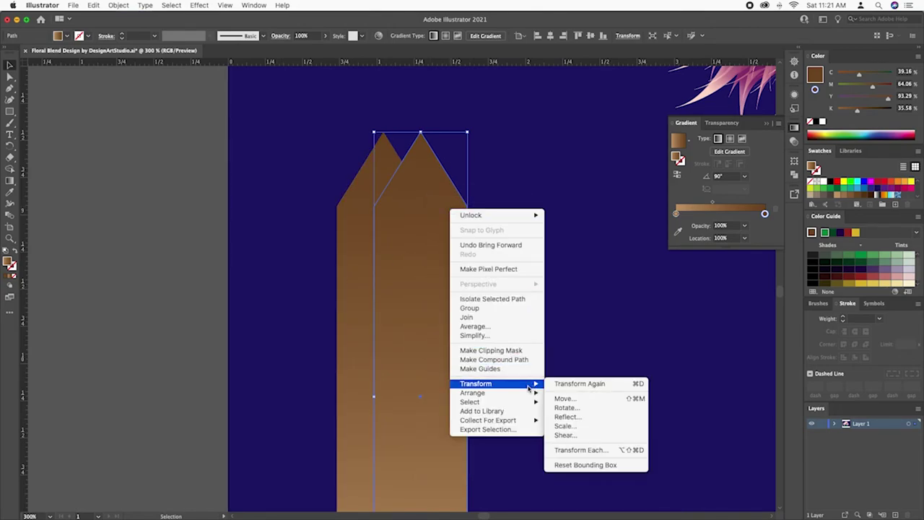
mouse_move(473, 393)
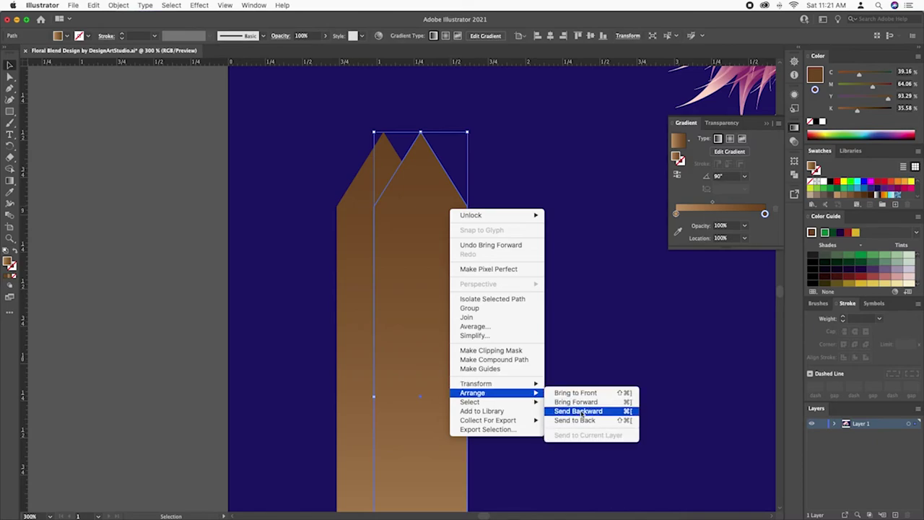
left_click(582, 412)
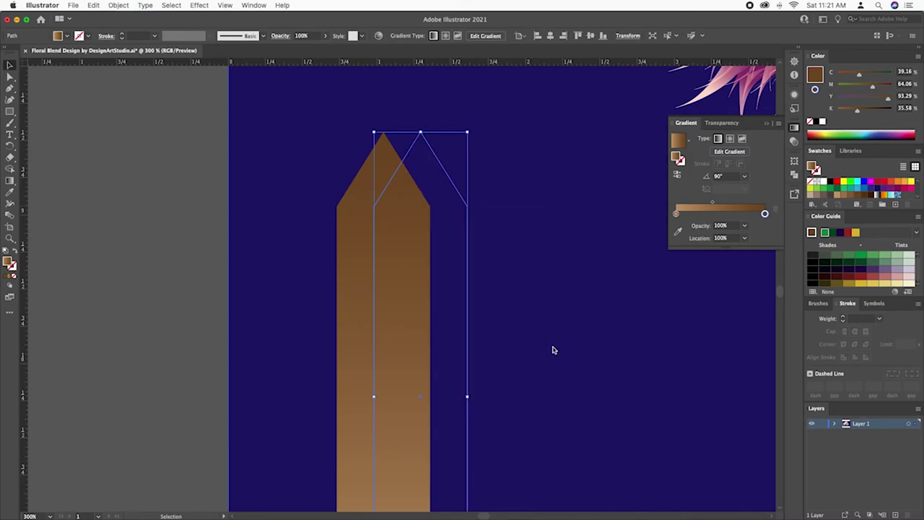
right_click(449, 298)
mouse_move(472, 474)
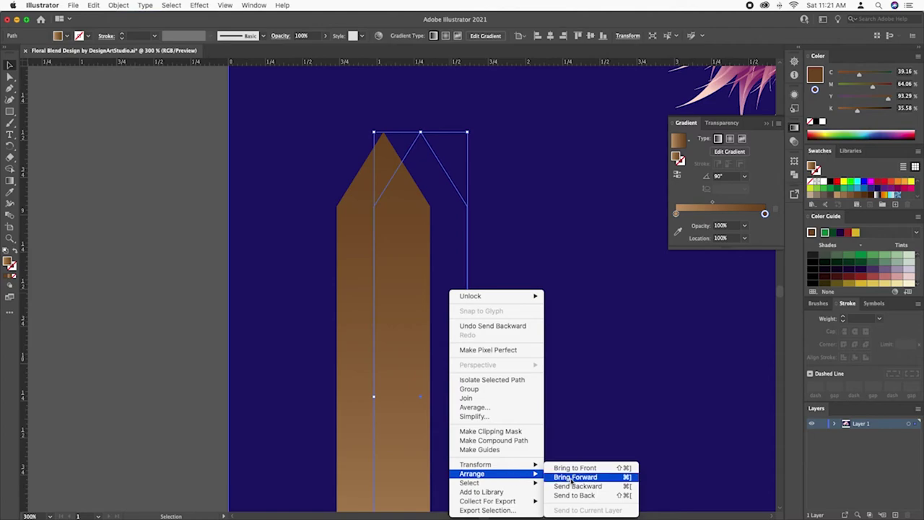
left_click(594, 480)
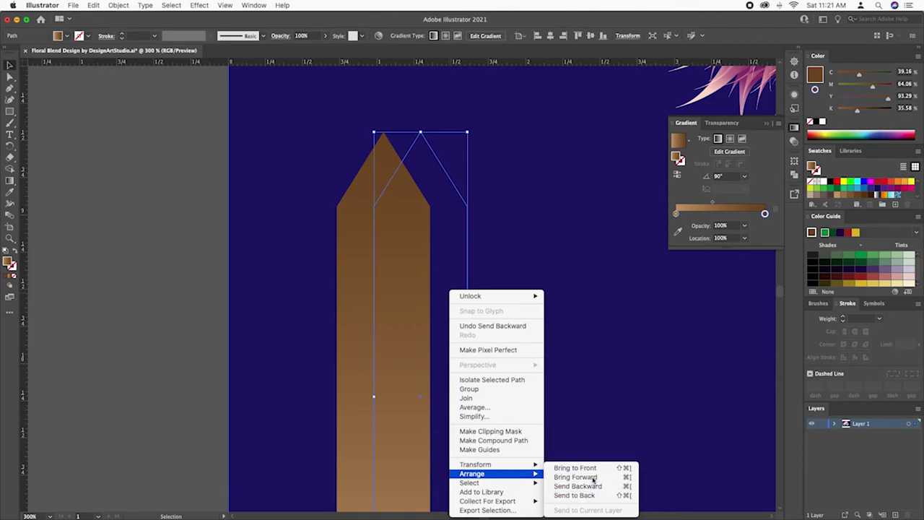
right_click(437, 182)
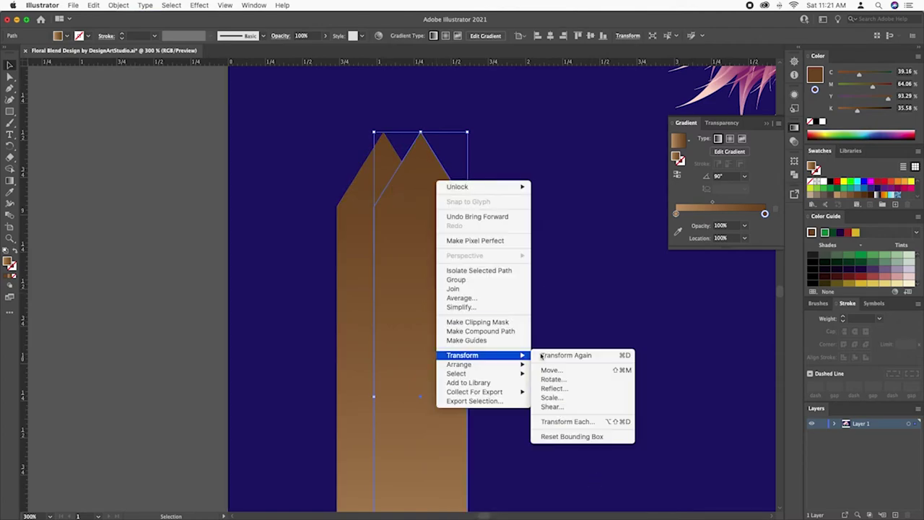
mouse_move(459, 365)
left_click(562, 391)
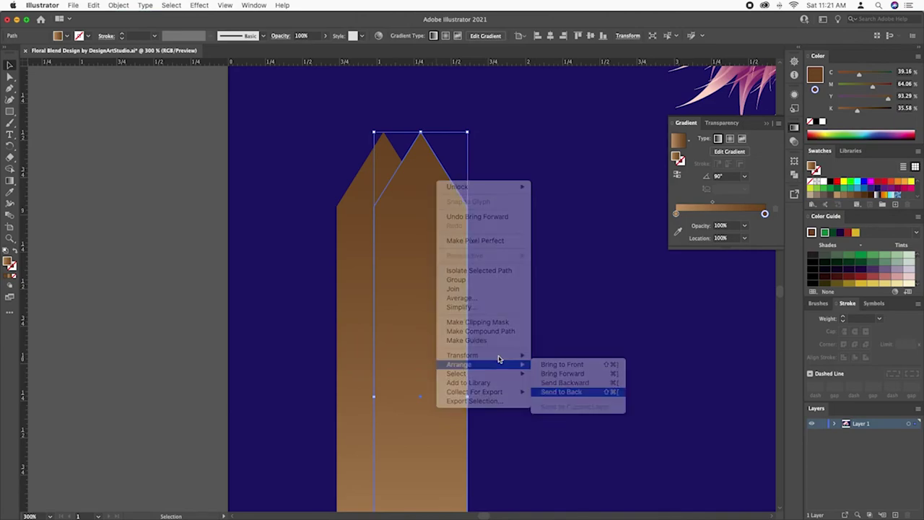
key("super+z")
type("180")
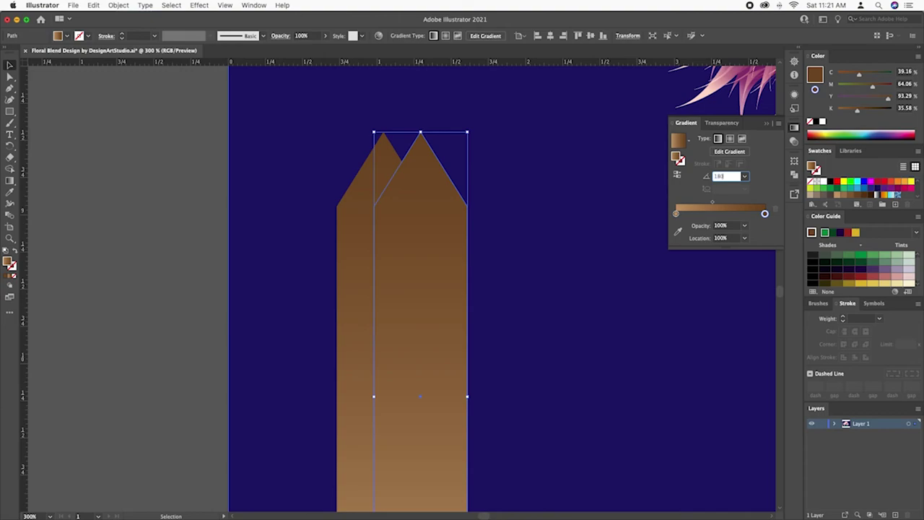
key("Return")
left_click(87, 200)
- Move the brown picket left, to just below the artboard
key("super+minus")
key("super+minus")
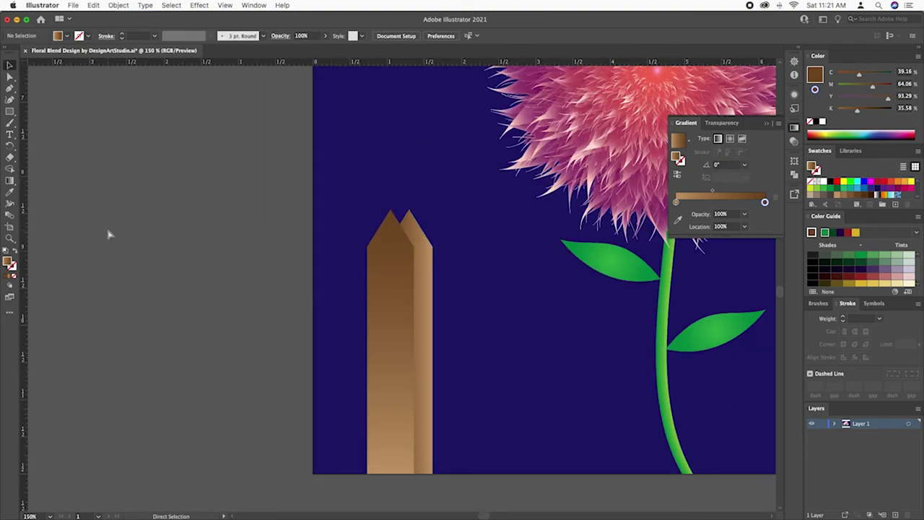
left_click_drag(262, 271, 188, 229)
left_click_drag(351, 286, 296, 275)
key("super+minus")
key("super+minus")
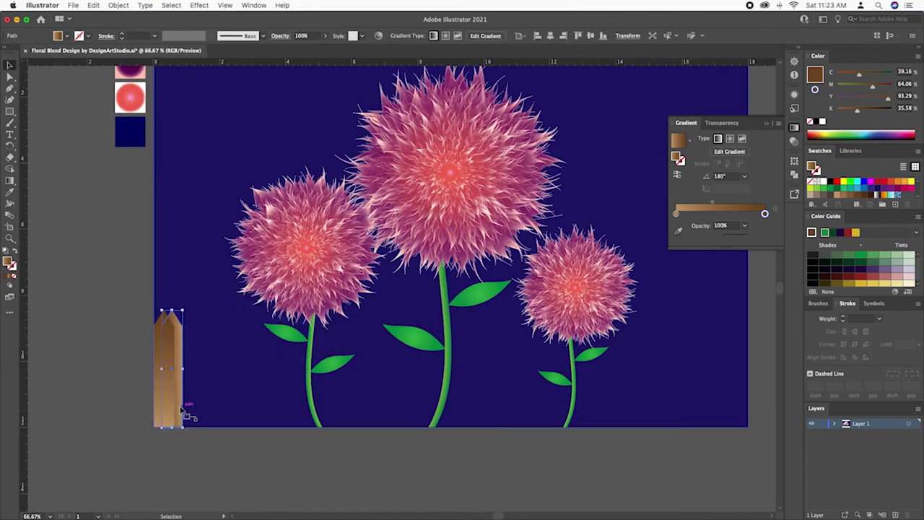
scroll(219, 414, "down", 3)
left_click_drag(159, 320, 152, 458)
- Shorten the picket by raising its bottom anchor points
left_click(146, 458)
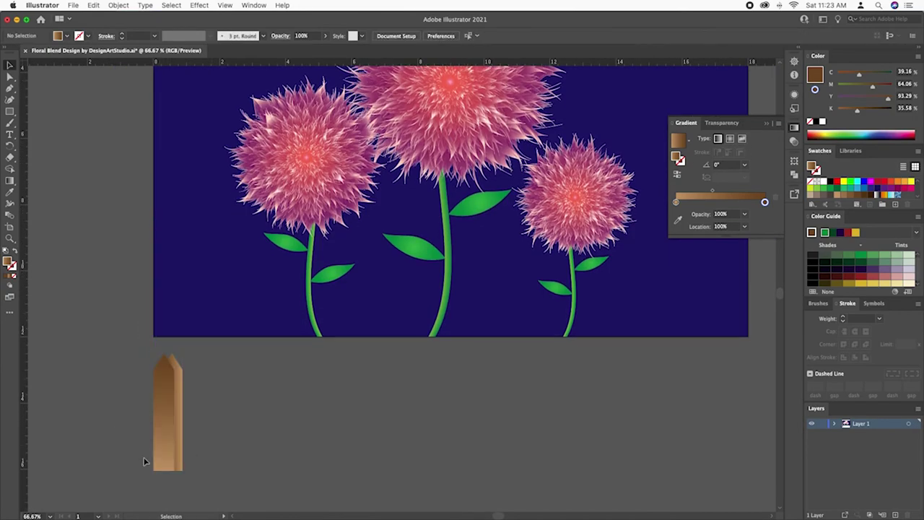
key("a")
scroll(244, 480, "down", 2)
mouse_move(244, 480)
left_mouse_down()
mouse_move(148, 408)
mouse_move(184, 353)
left_mouse_up()
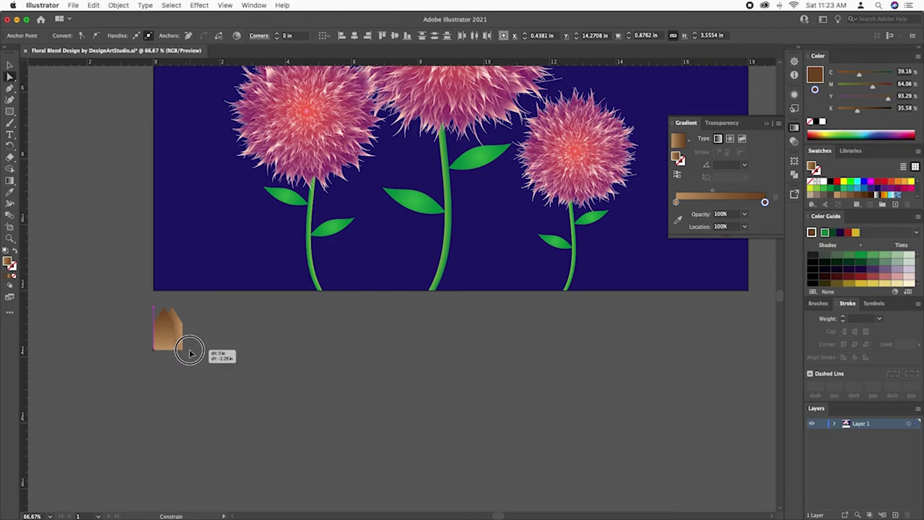
key("v")
key("v")
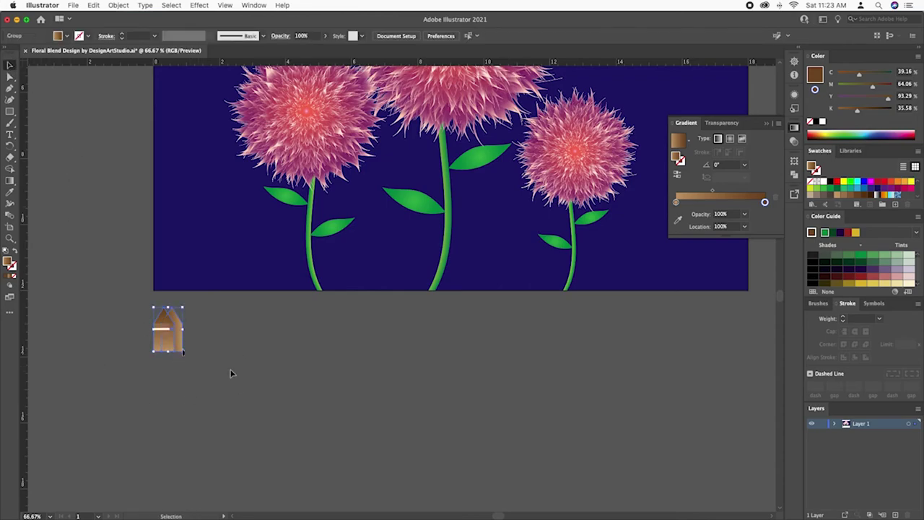
- Ungroup the picket and place it in the artboard's bottom-left corner
right_click(164, 339)
left_click(209, 415)
mouse_move(175, 341)
left_mouse_down()
mouse_move(176, 269)
mouse_move(175, 281)
mouse_move(194, 283)
left_mouse_up()
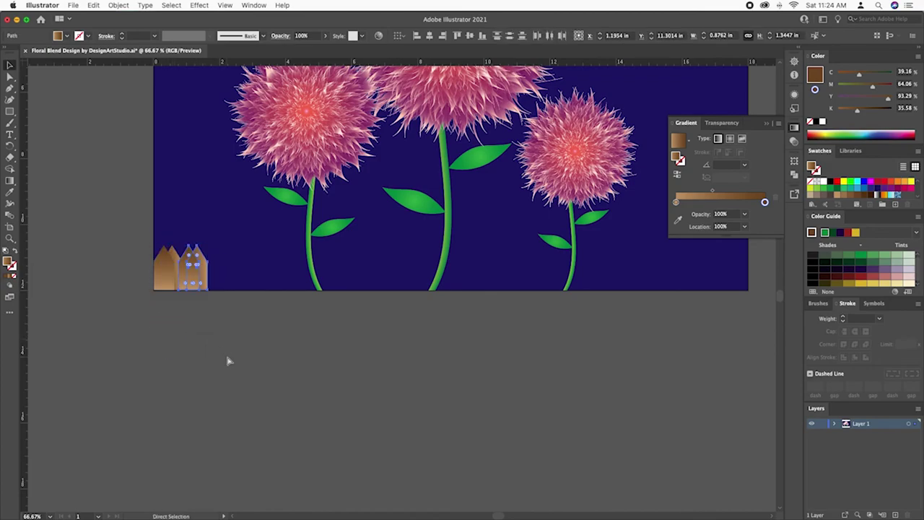
- Group the three flowers together, leaving the background out of the selection
left_click(448, 363)
scroll(447, 364, "up", 3)
left_click_drag(252, 124, 713, 373)
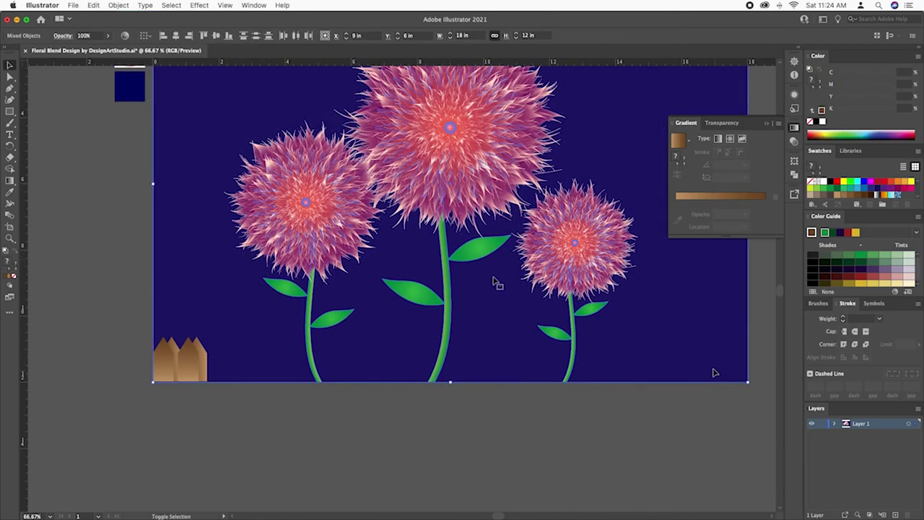
left_click(713, 373, "shift")
right_click(597, 246)
left_click(619, 340)
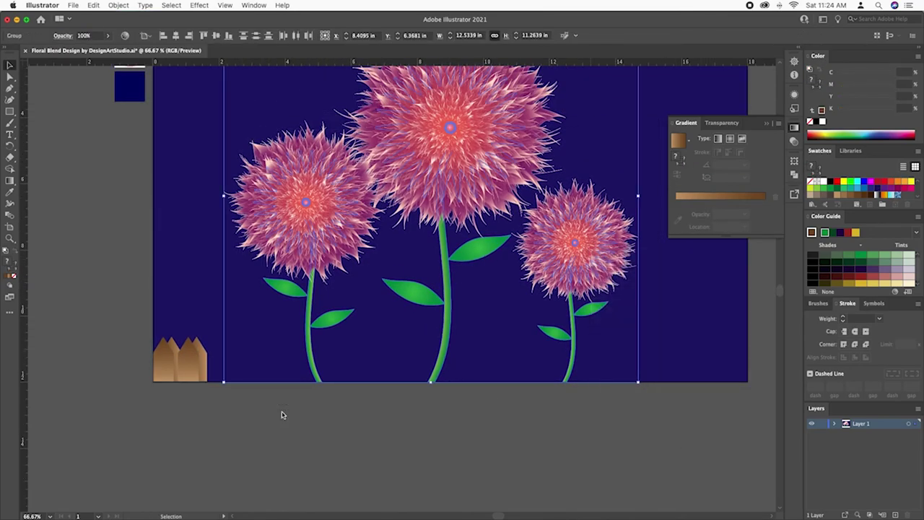
- Delete the extra picket, then copy the picket rightward and repeat the copy twice with Ctrl+D
left_click(186, 376)
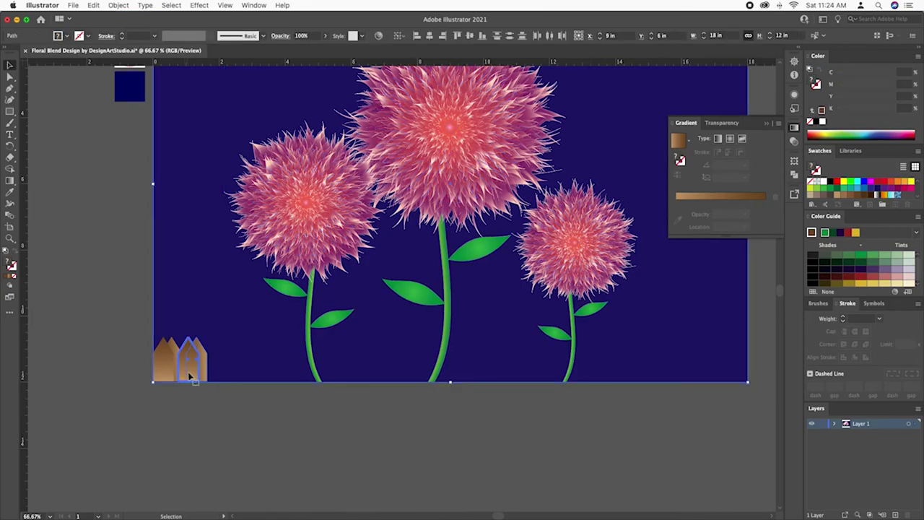
left_click(194, 364)
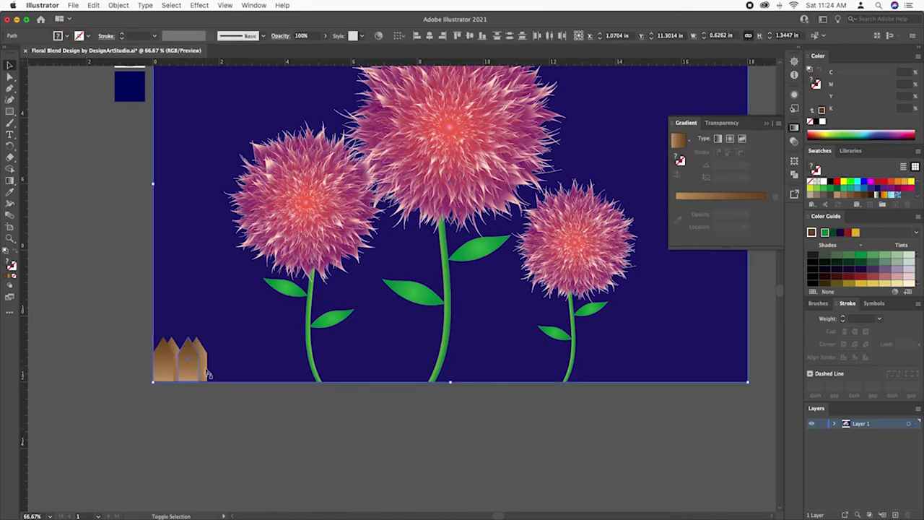
key("Delete")
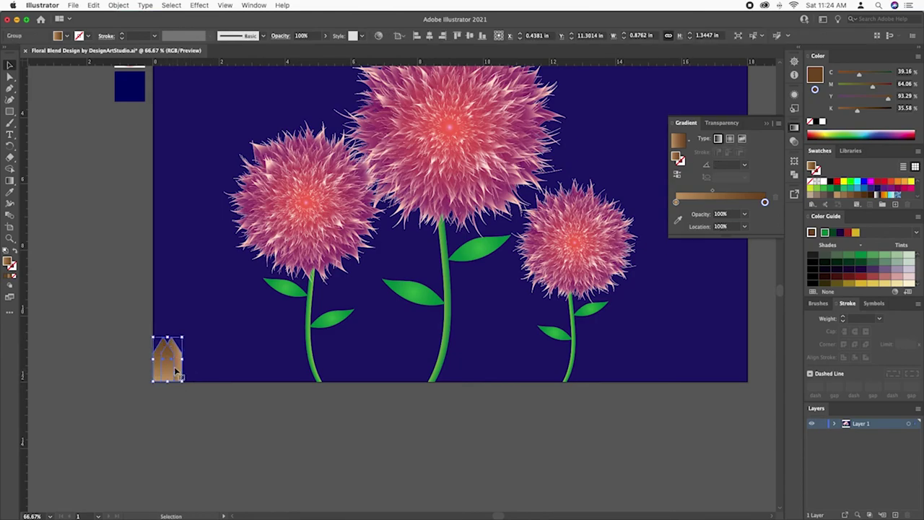
mouse_move(174, 364)
left_mouse_down()
mouse_move(220, 365)
mouse_move(195, 364)
left_mouse_up()
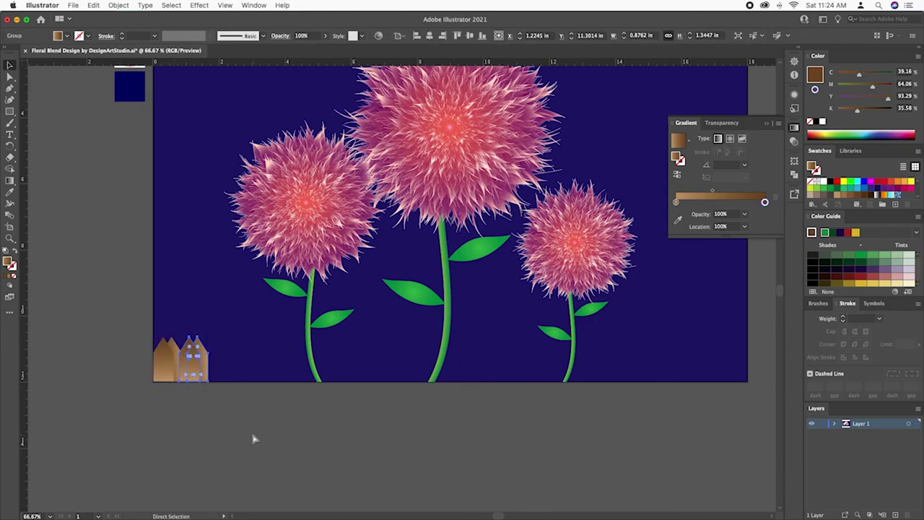
key("ctrl+d")
key("ctrl+d")
key("ctrl+d")
key("ctrl+d")
key("ctrl+d")
key("ctrl+d")
key("ctrl+d")
key("ctrl+d")
key("ctrl+d")
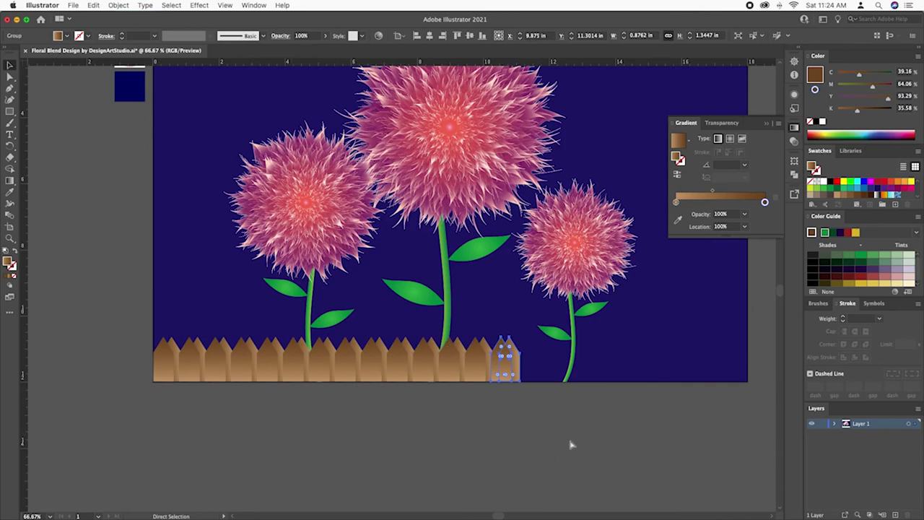
key("ctrl+d")
key("ctrl+d")
key("ctrl+d")
key("ctrl+d")
key("ctrl+d")
key("ctrl+d")
key("ctrl+d")
key("ctrl+d")
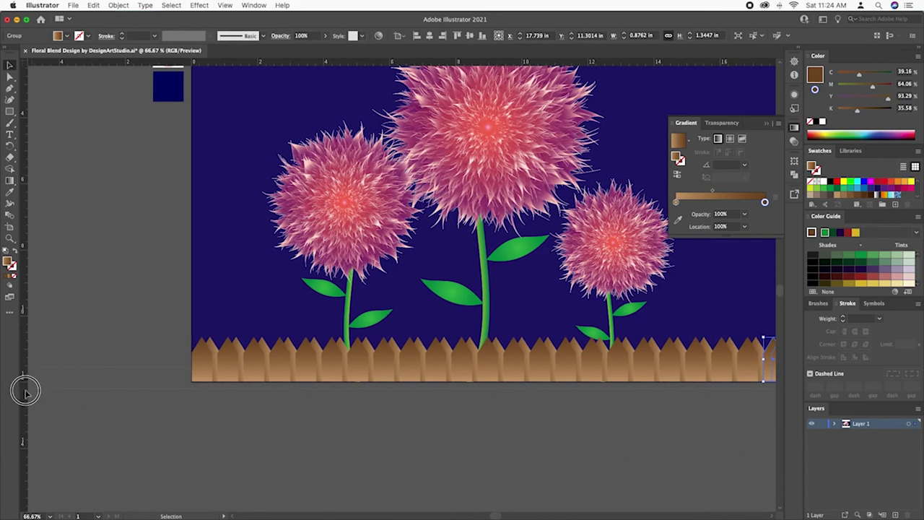
- Stretch the row of fence pickets to reach the artwork's right edge
left_click_drag(767, 373, 133, 386)
left_click_drag(120, 276, 784, 352)
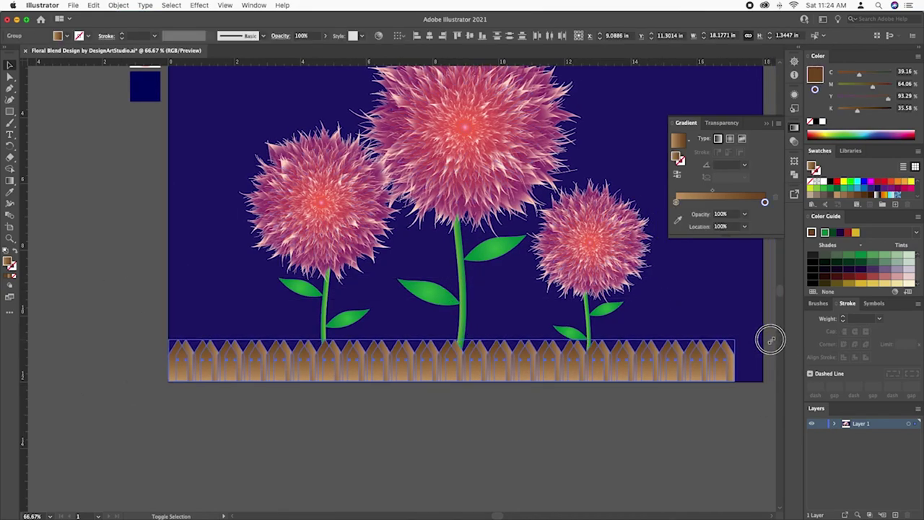
left_click_drag(770, 339, 554, 361)
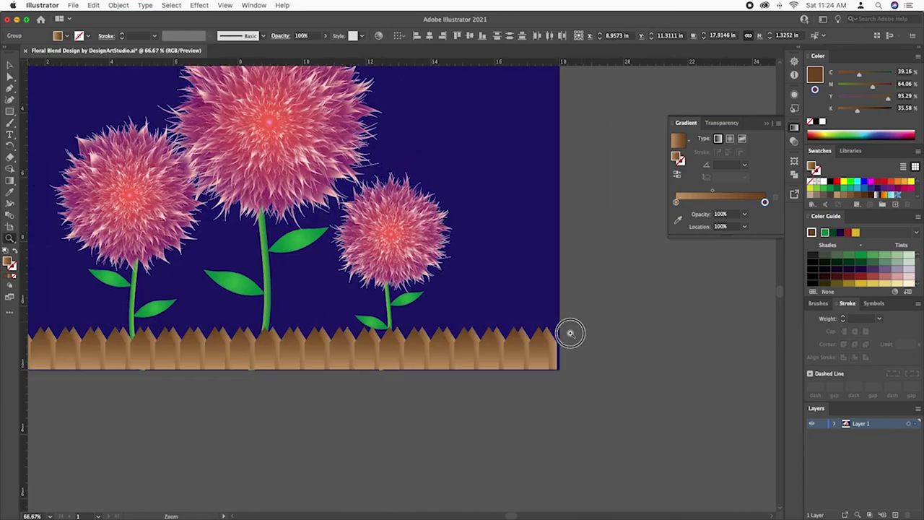
left_click_drag(571, 331, 568, 306)
key("v")
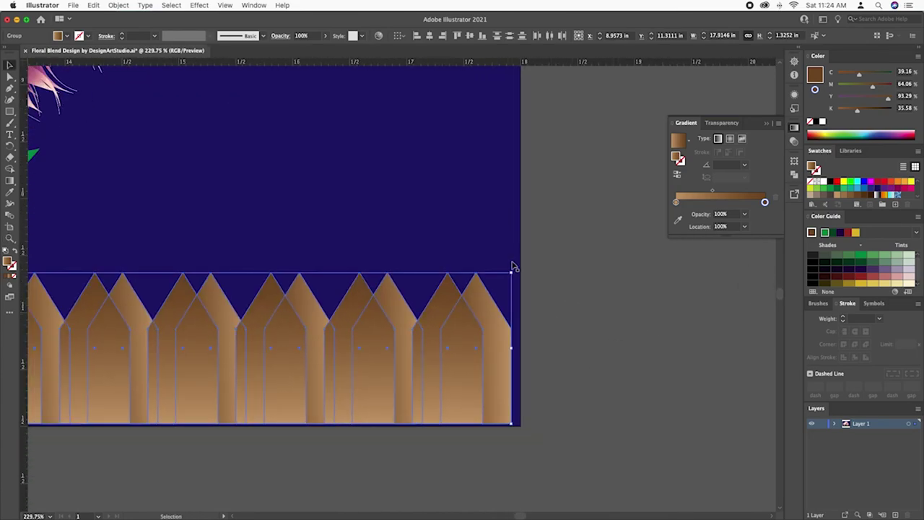
left_click_drag(510, 272, 521, 267)
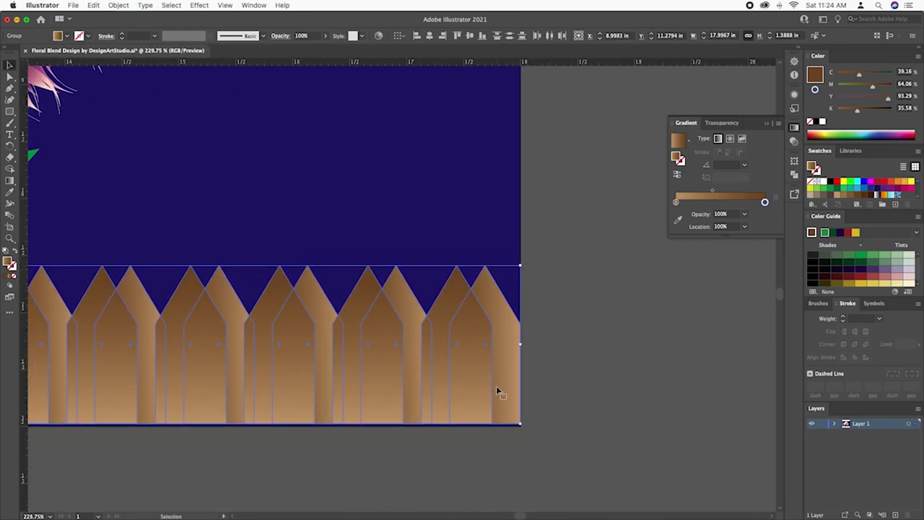
left_click_drag(497, 391, 499, 393)
key("a")
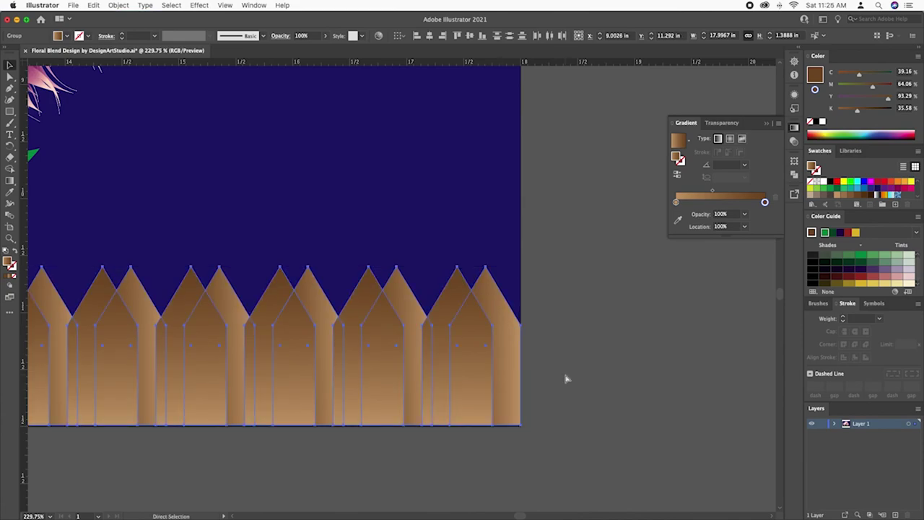
key("ctrl+minus")
key("ctrl+minus")
key("ctrl+minus")
key("ctrl+minus")
- Fill the background rectangle with a vertical gradient at a 90° angle
left_click_drag(398, 276, 377, 446)
left_click(130, 267)
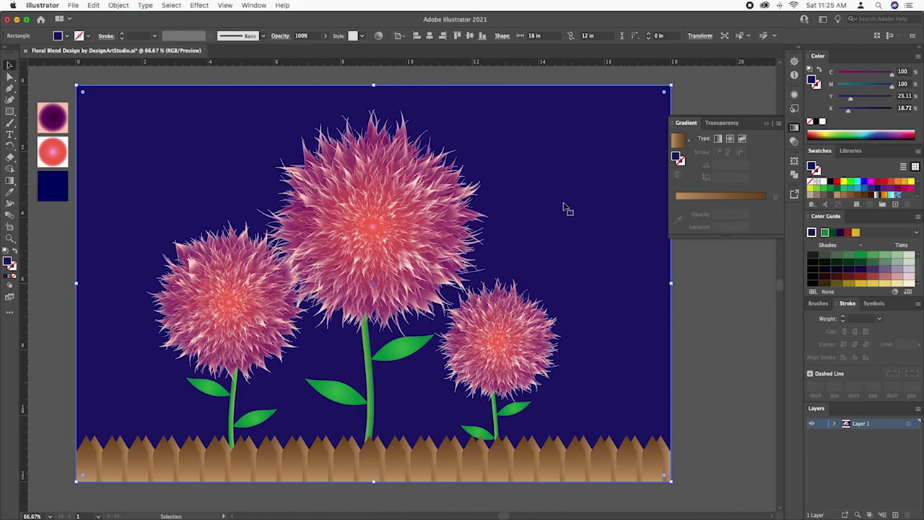
left_click(711, 204)
type("90")
key("Return")
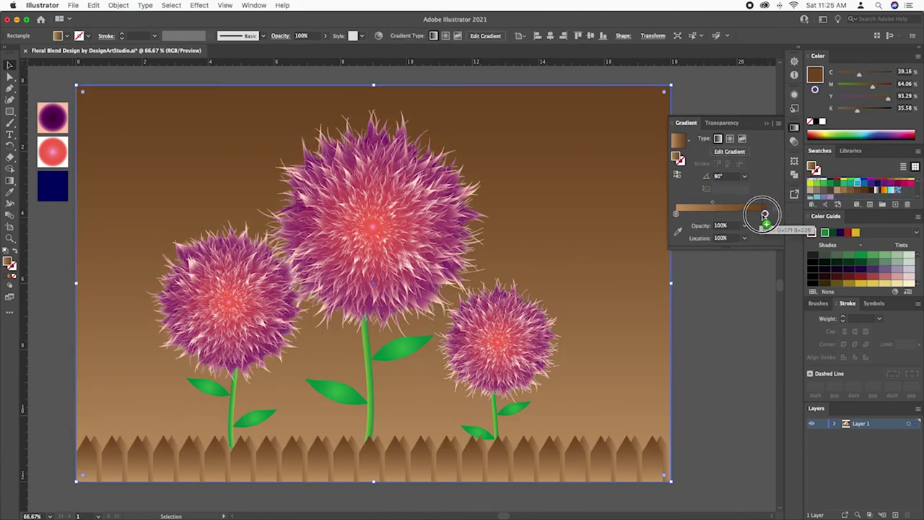
- Colour the gradient blue at the top and a paler, reduced-cyan light blue at the bottom
left_click_drag(855, 189, 765, 213)
scroll(853, 189, "up", 2)
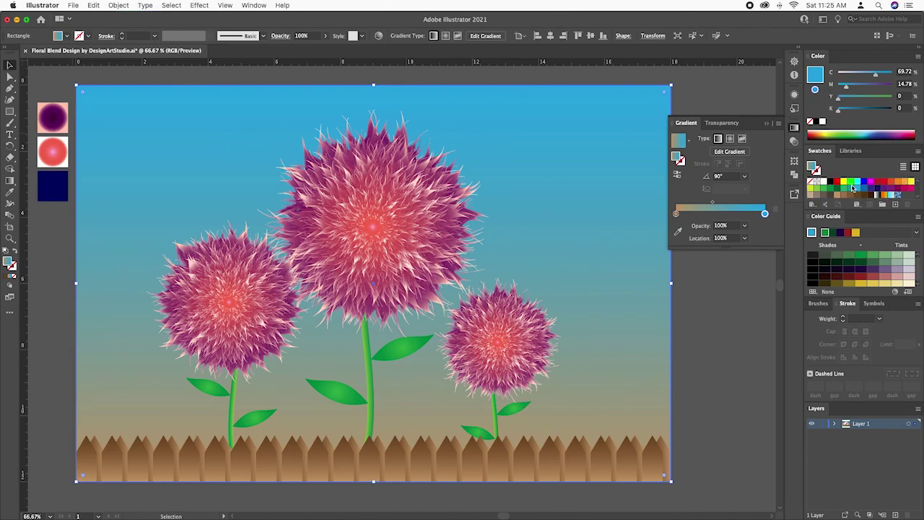
left_click_drag(824, 182, 675, 213)
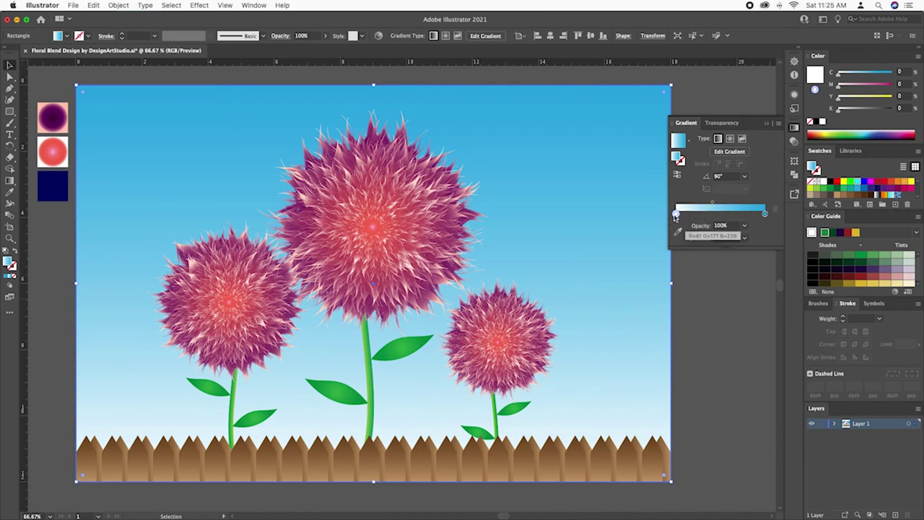
scroll(857, 190, "down", 2)
left_click_drag(857, 181, 676, 213)
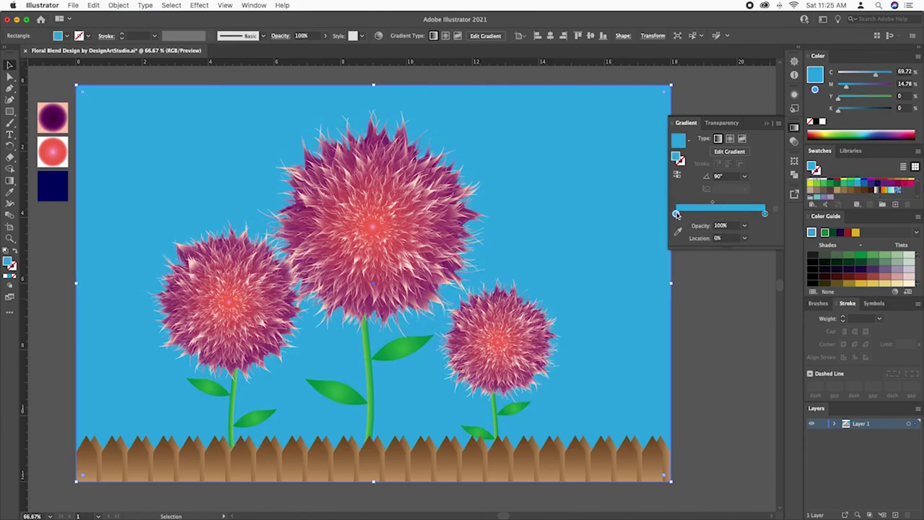
double_click(677, 215)
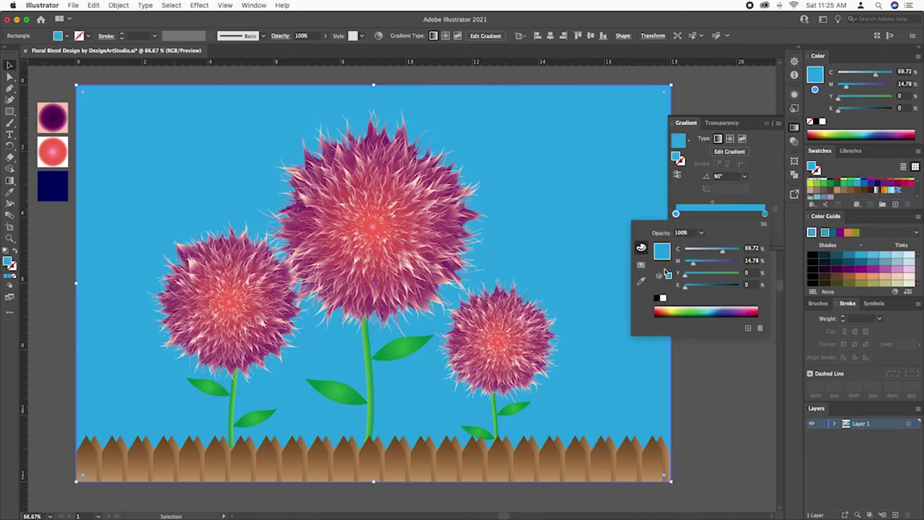
left_click_drag(720, 253, 691, 251)
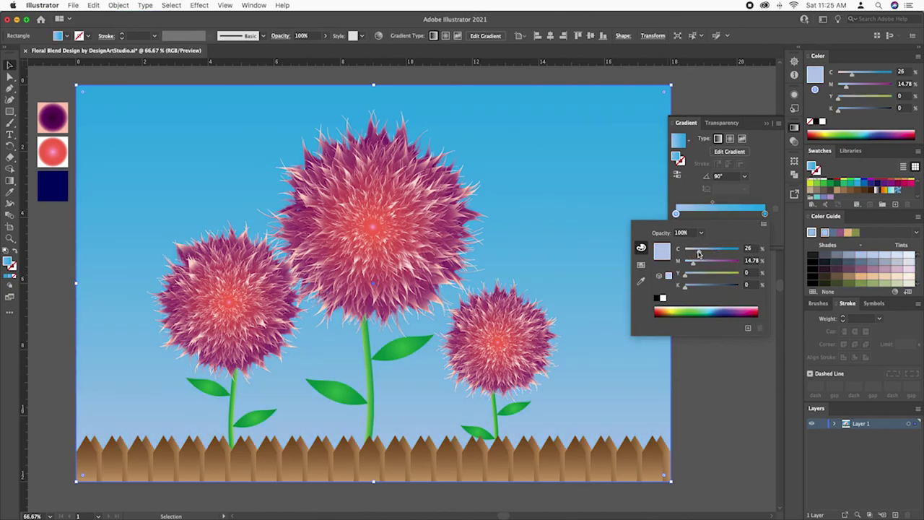
left_click(706, 416)
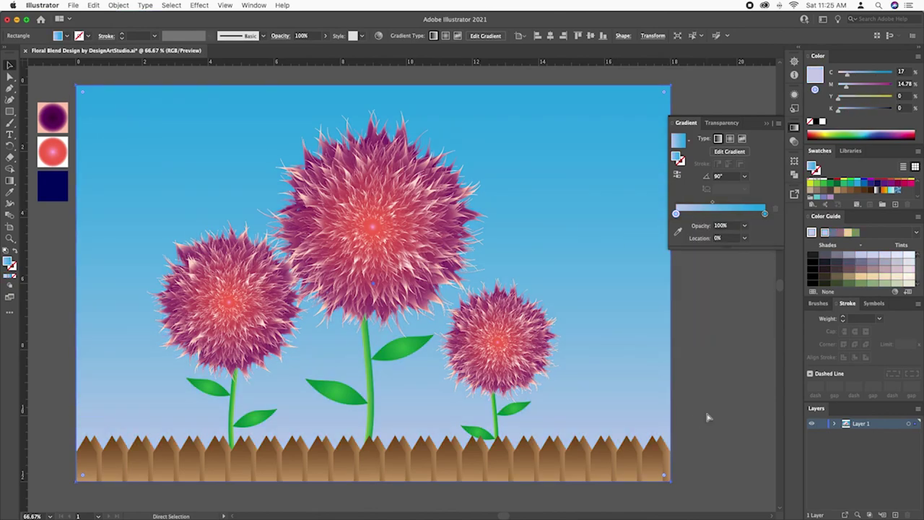
key("ctrl+minus")
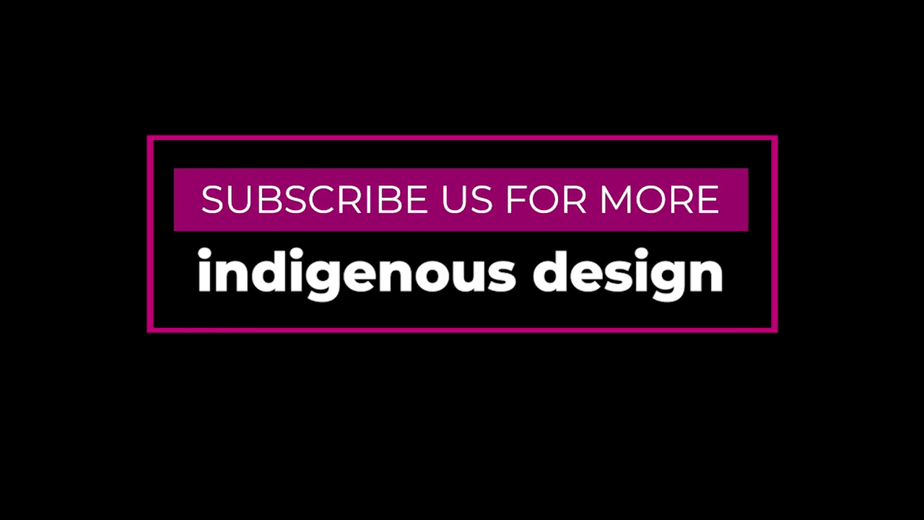